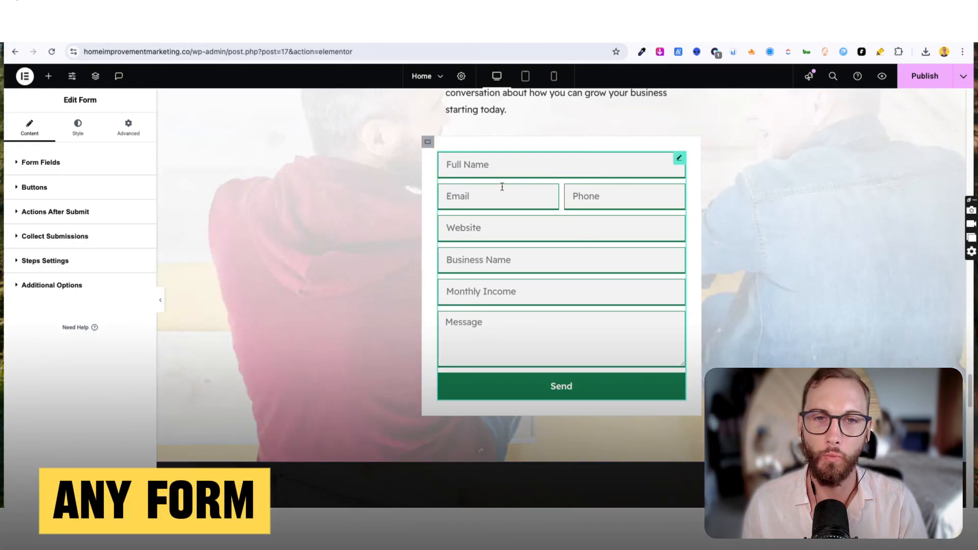
scroll(502, 187, up, 4)
scroll(501, 186, up, 2)
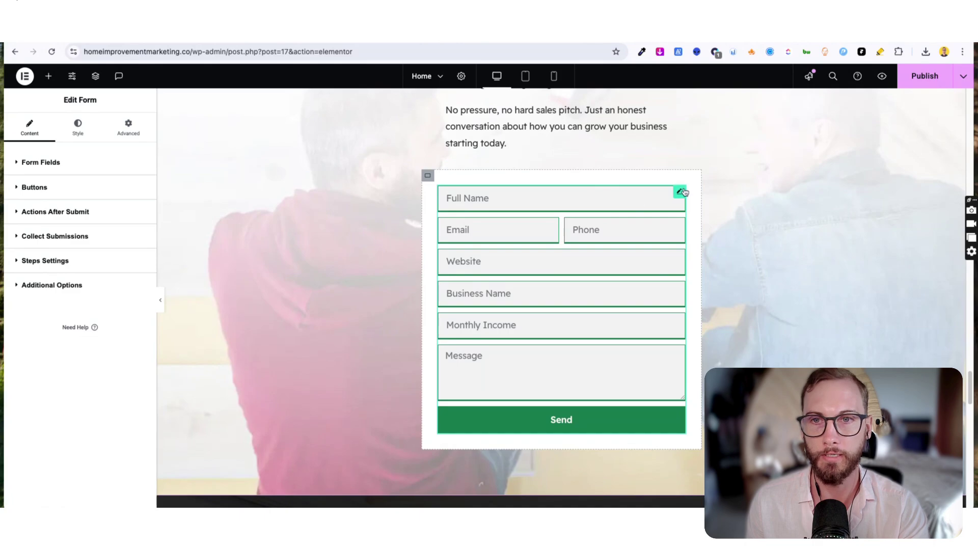
Step: Select the contact form widget on the Elementor page
click(681, 192)
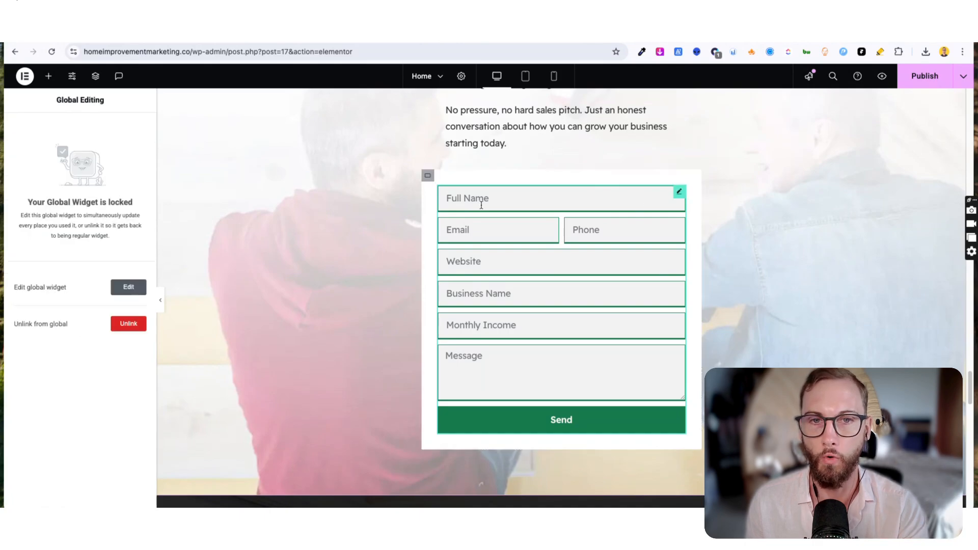
Step: Unlock the global widget and add a Webhook action under Actions After Submit, showing its settings
click(128, 286)
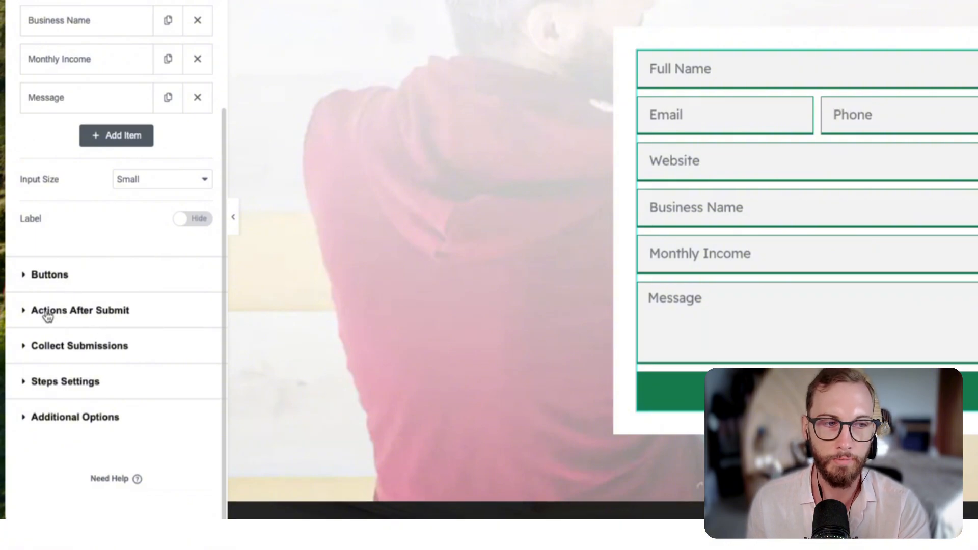
click(85, 312)
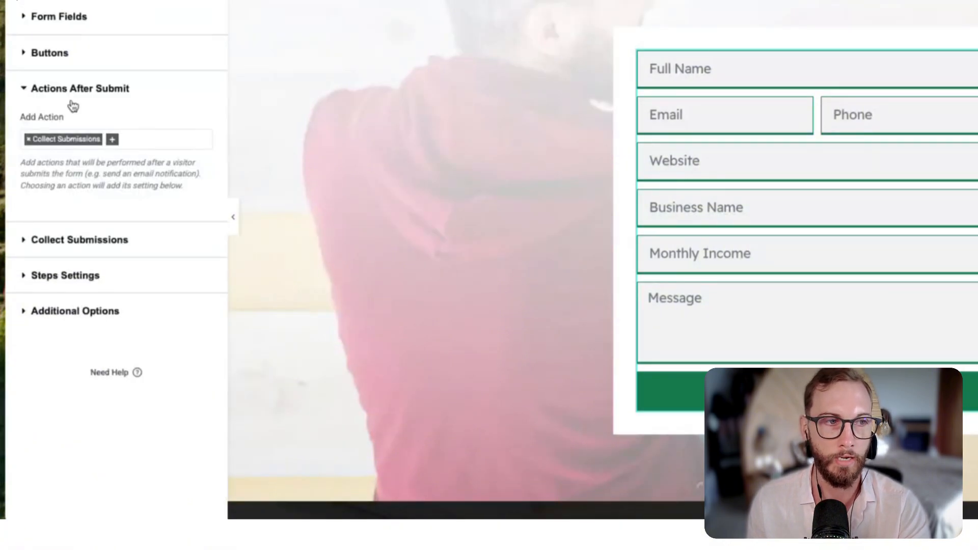
click(113, 140)
text(web)
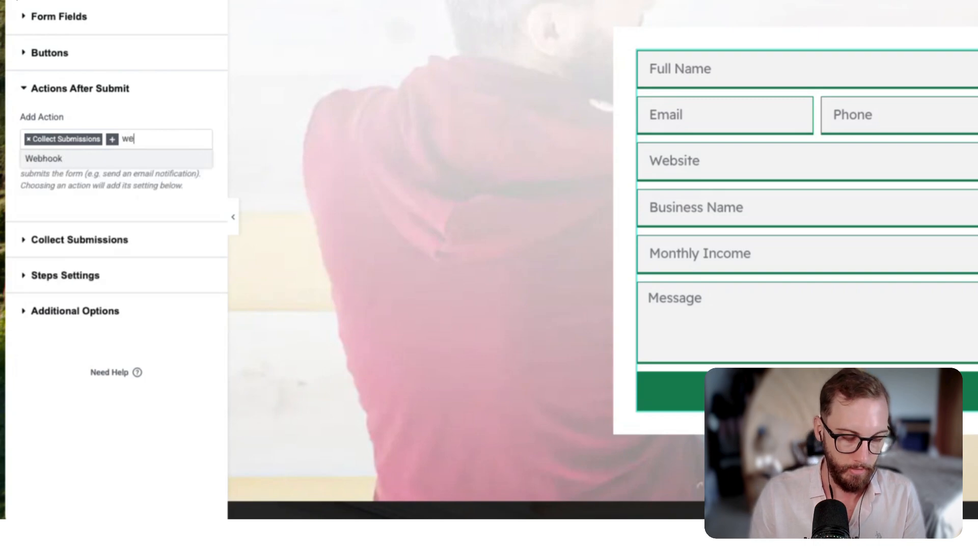
click(43, 158)
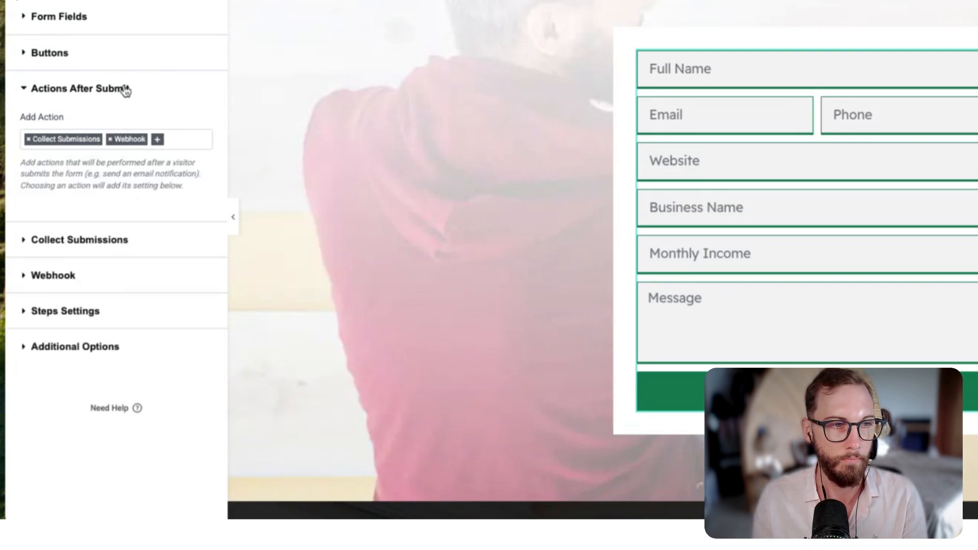
click(87, 279)
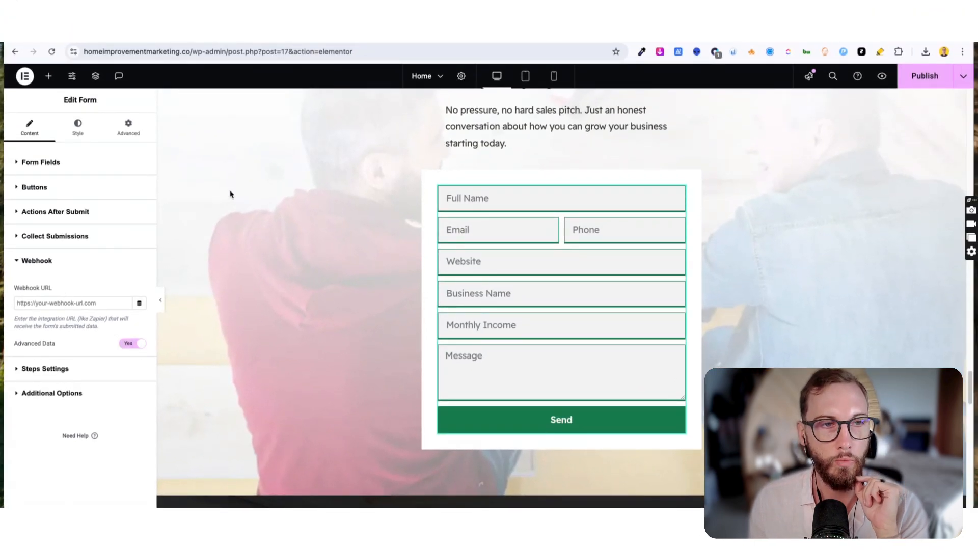
mouse_move(803, 229)
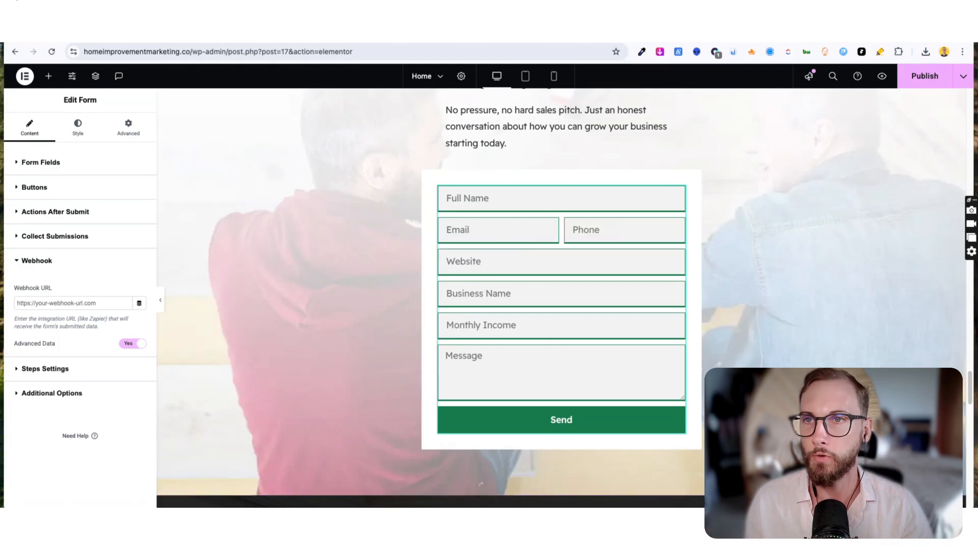
Step: Create a new Zap with Webhooks by Zapier as the trigger app
key(ctrl+Tab)
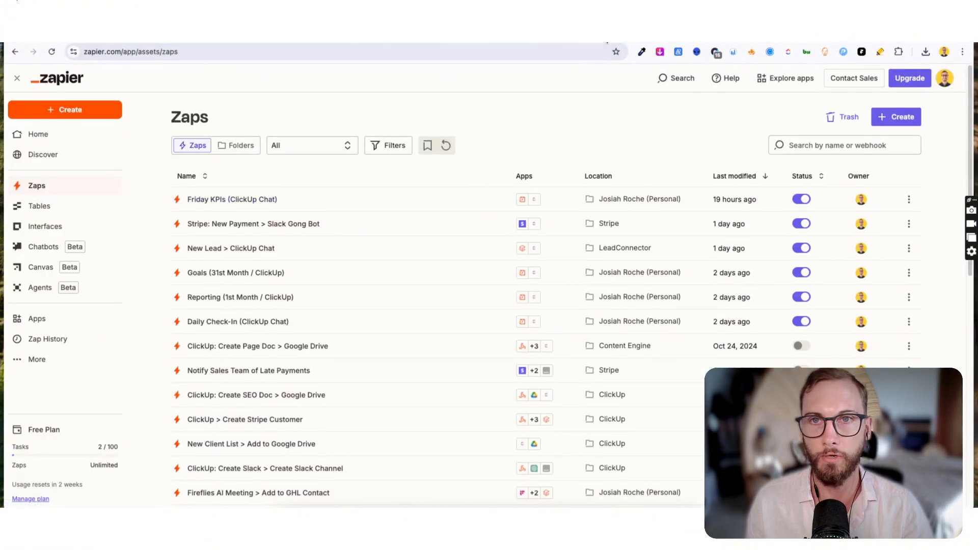
key(ctrl+Tab)
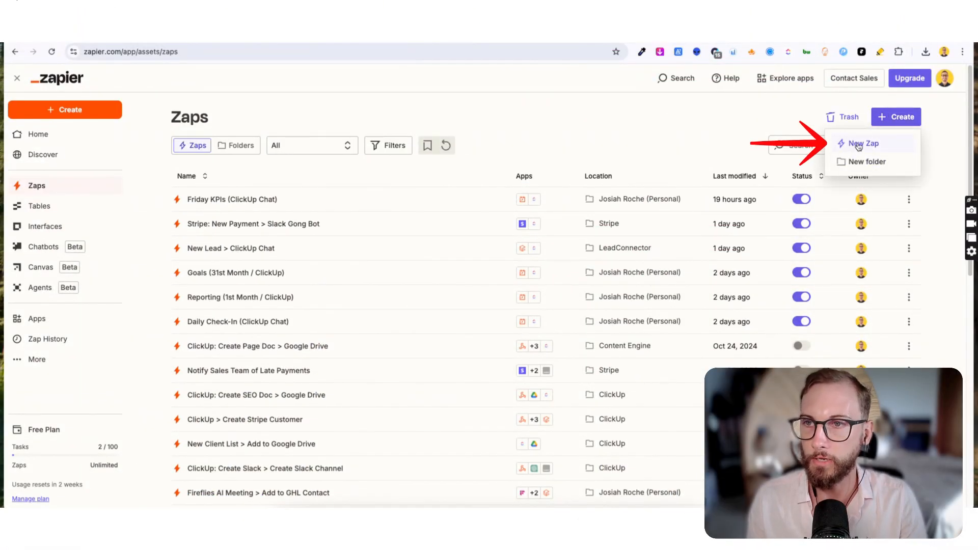
click(858, 145)
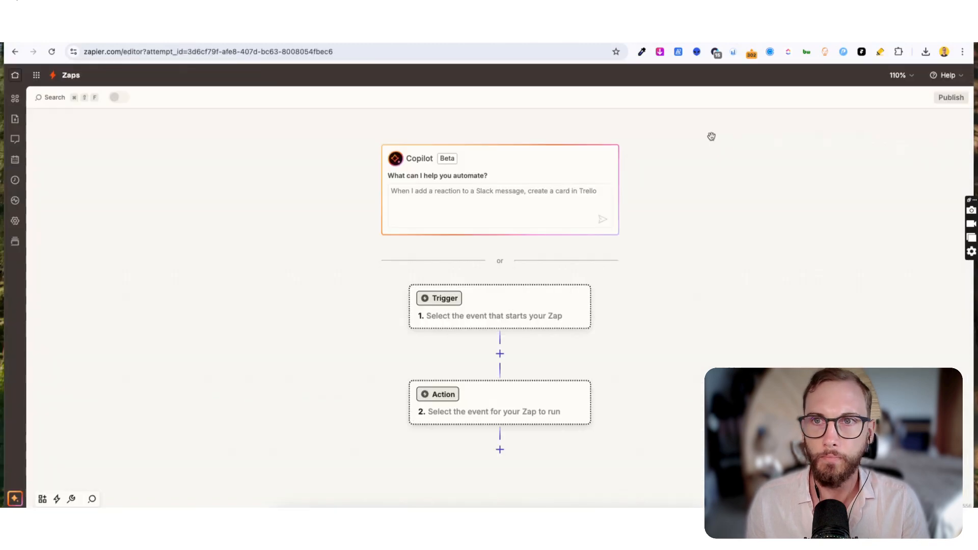
click(475, 304)
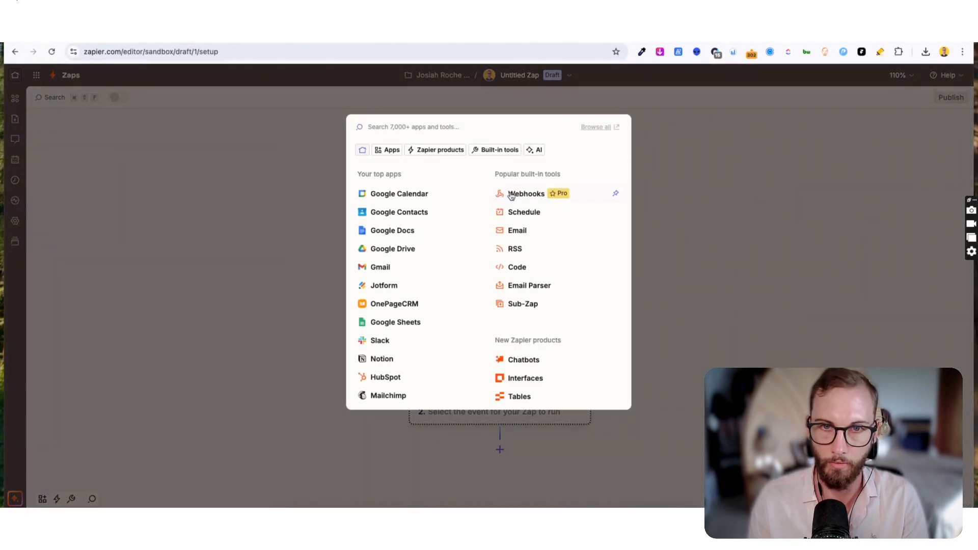
click(526, 194)
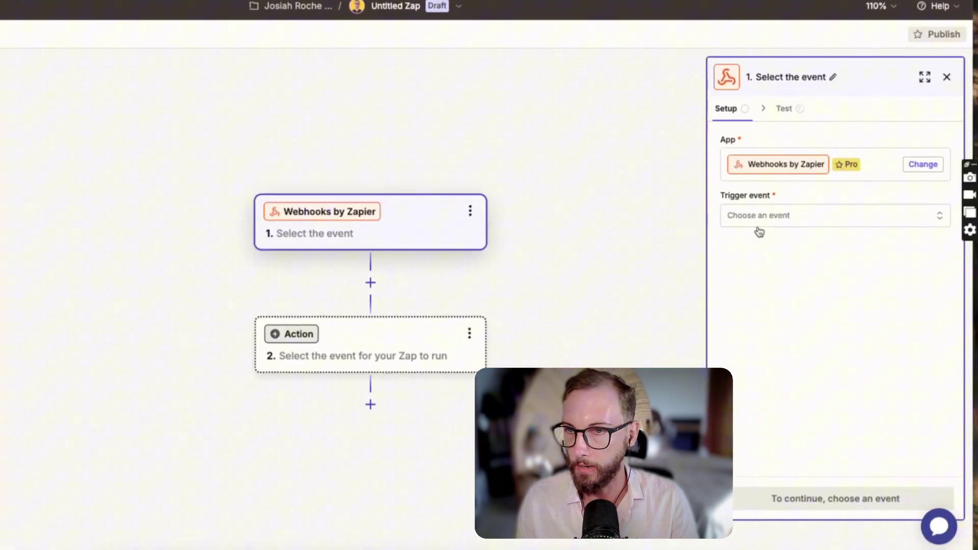
Step: Choose the Catch Hook event, continue to testing, and copy the webhook URL
click(810, 239)
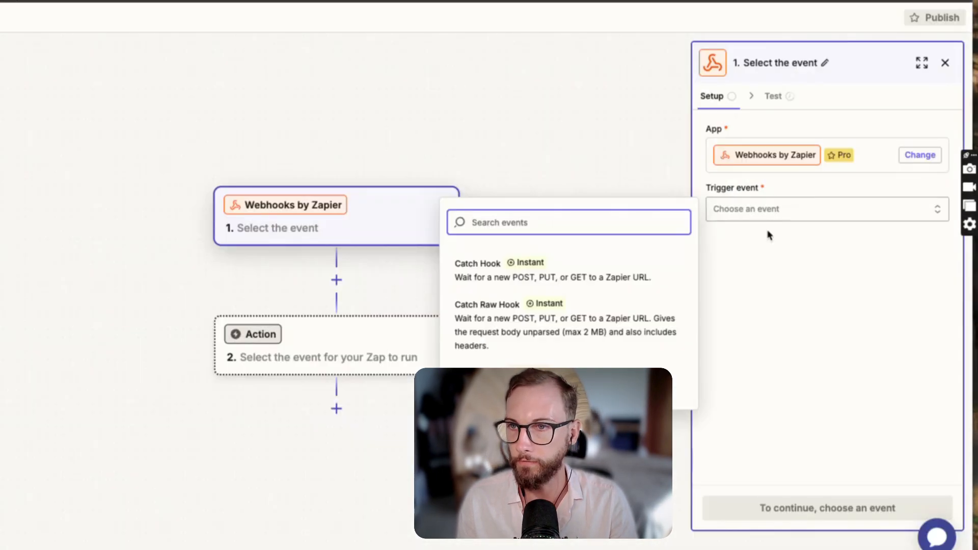
click(506, 277)
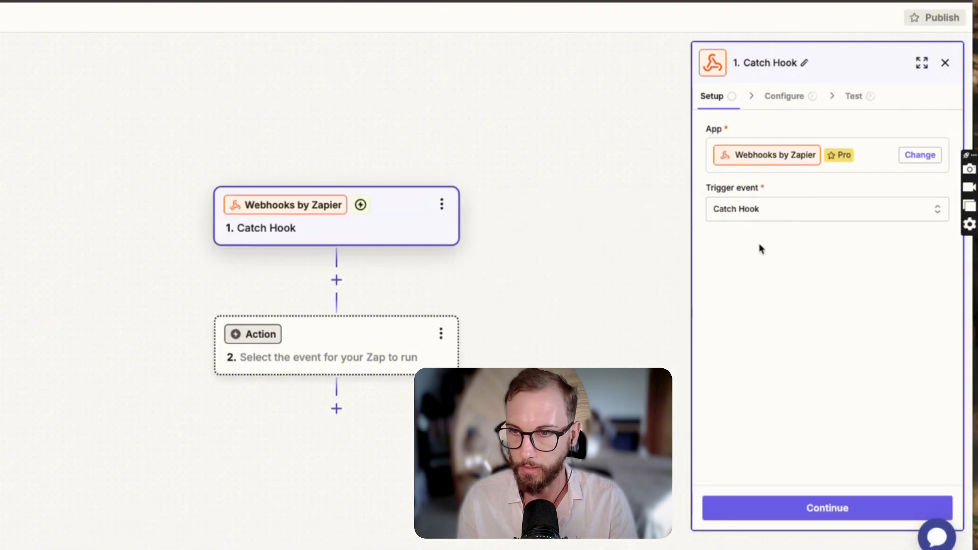
click(789, 508)
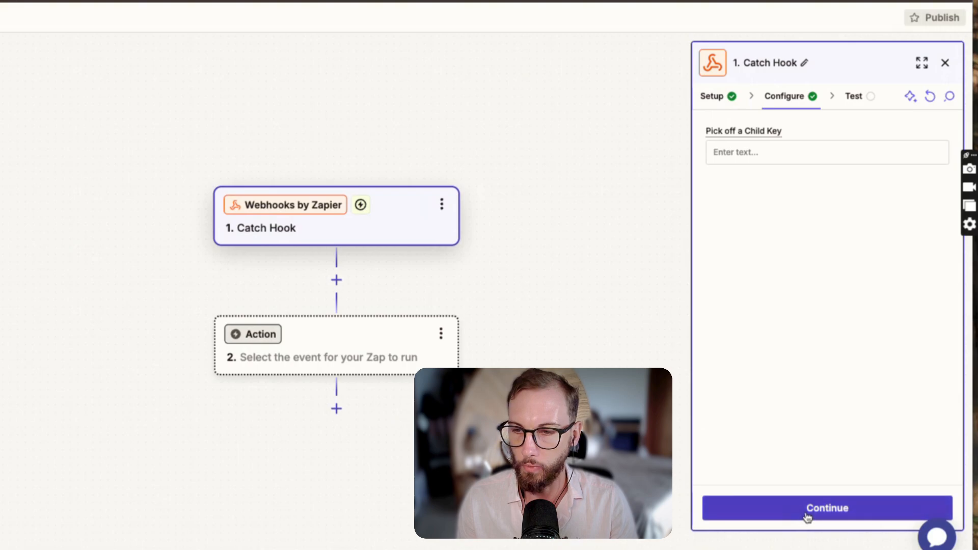
click(809, 510)
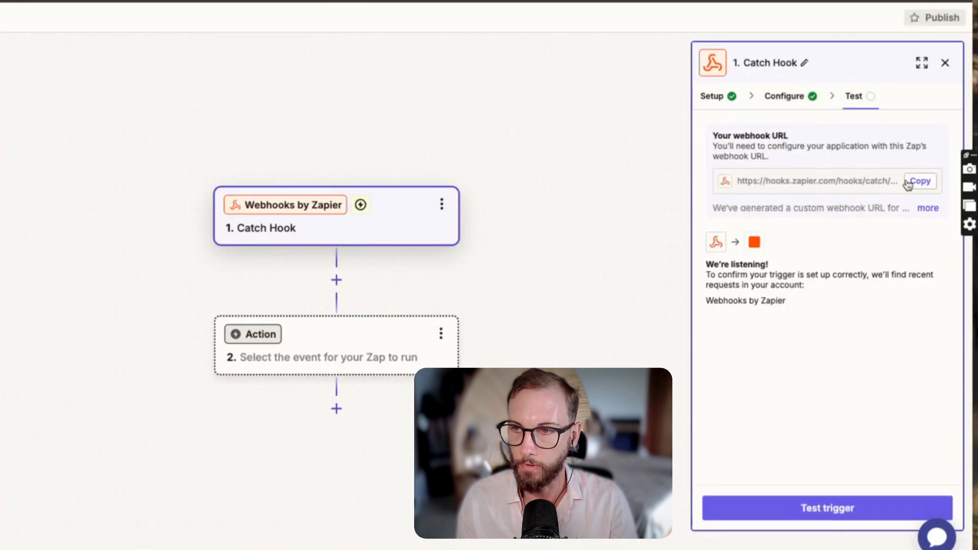
click(916, 183)
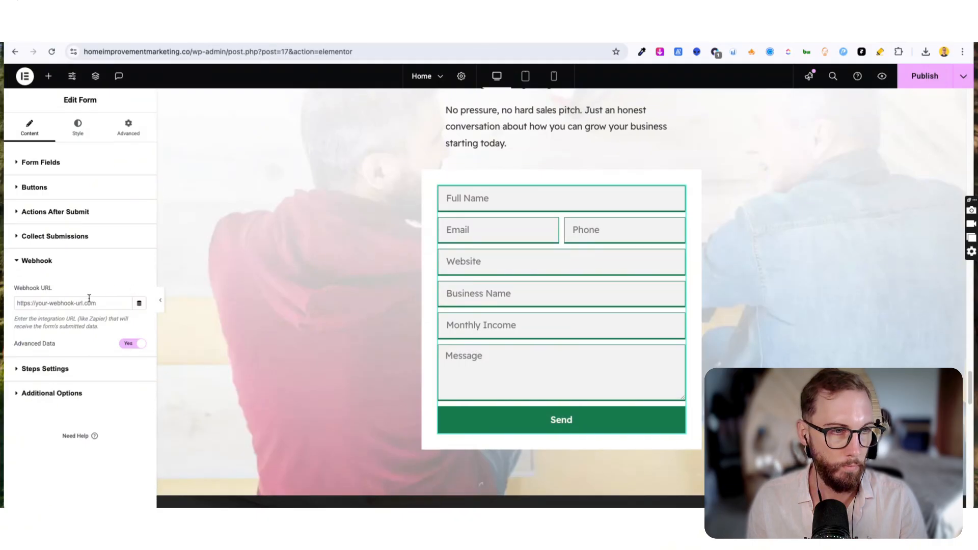
Step: Paste the Zapier URL into the Webhook URL field, publish the page and view it live
click(72, 302)
key(ctrl+v)
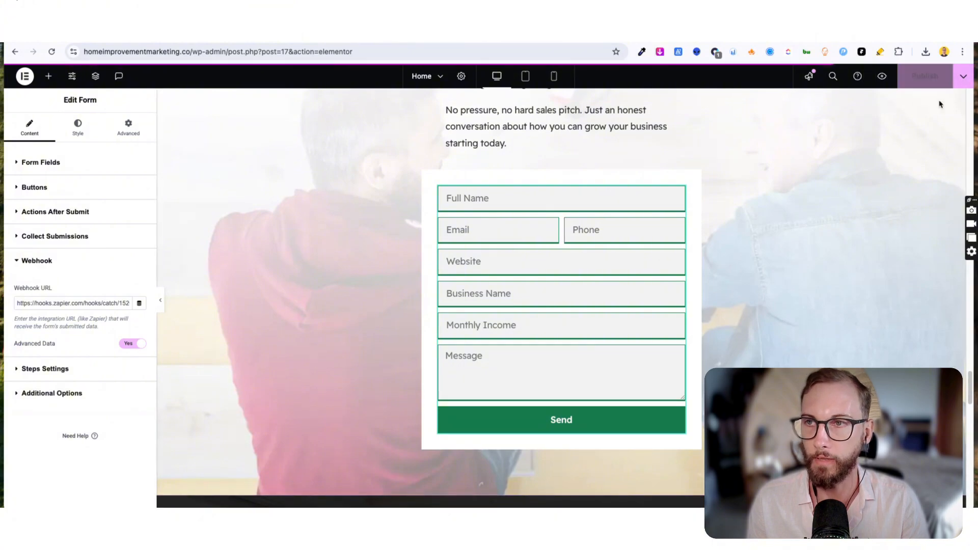
click(962, 76)
click(887, 177)
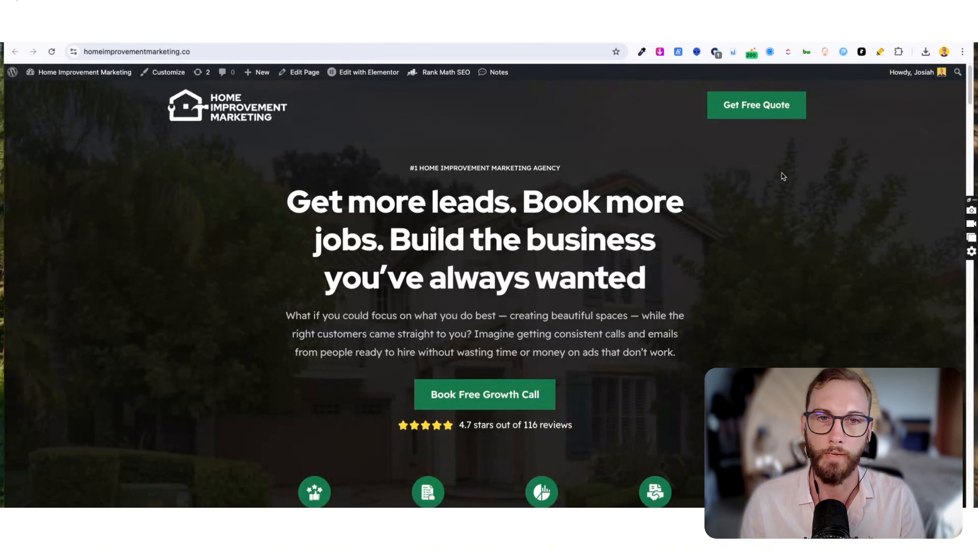
scroll(455, 282, down, 5)
scroll(455, 282, down, 10)
scroll(455, 282, down, 10)
scroll(456, 282, down, 10)
scroll(451, 259, down, 5)
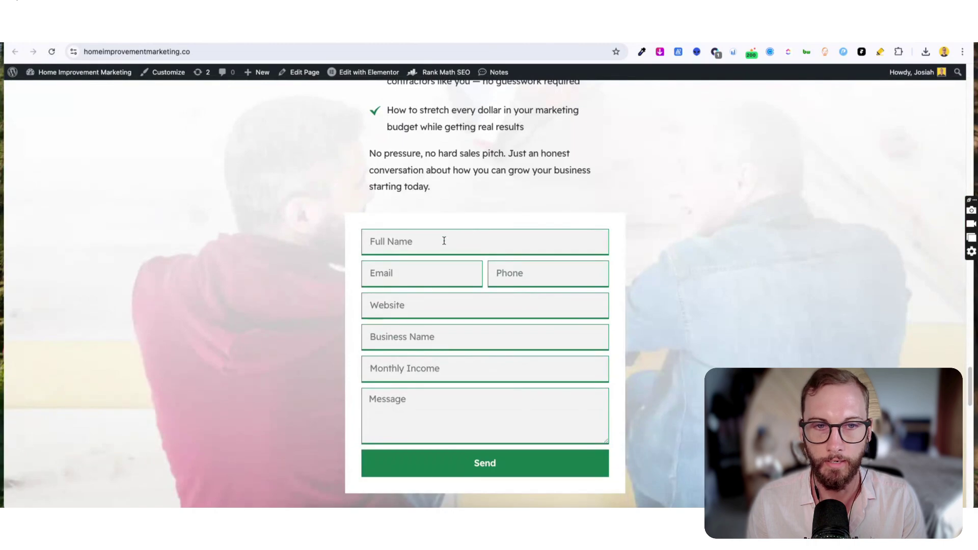
Step: Fill in name, email, phone and website on the live form, send it, and highlight the success message
click(443, 241)
text(Josiah Roche)
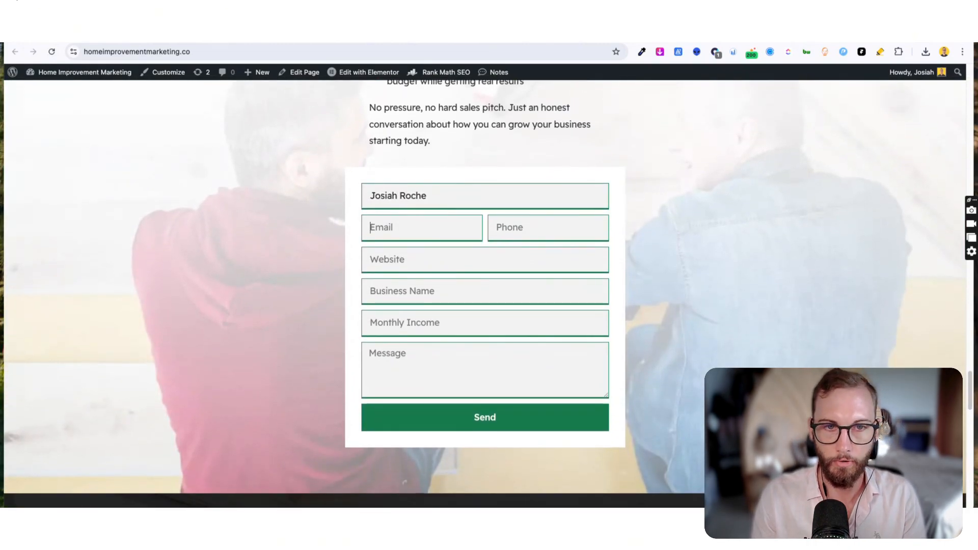
key(Tab)
text(hello)
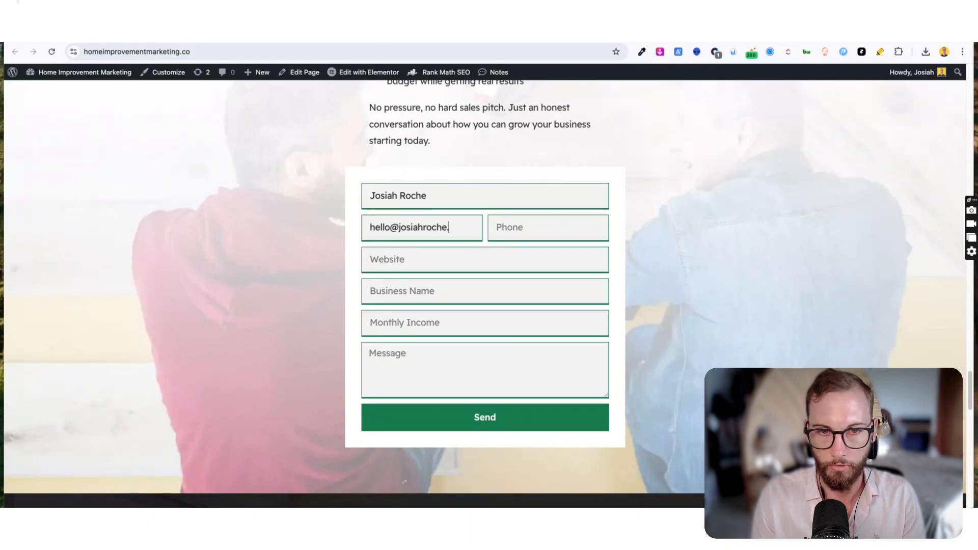
key(Tab)
text(+61)
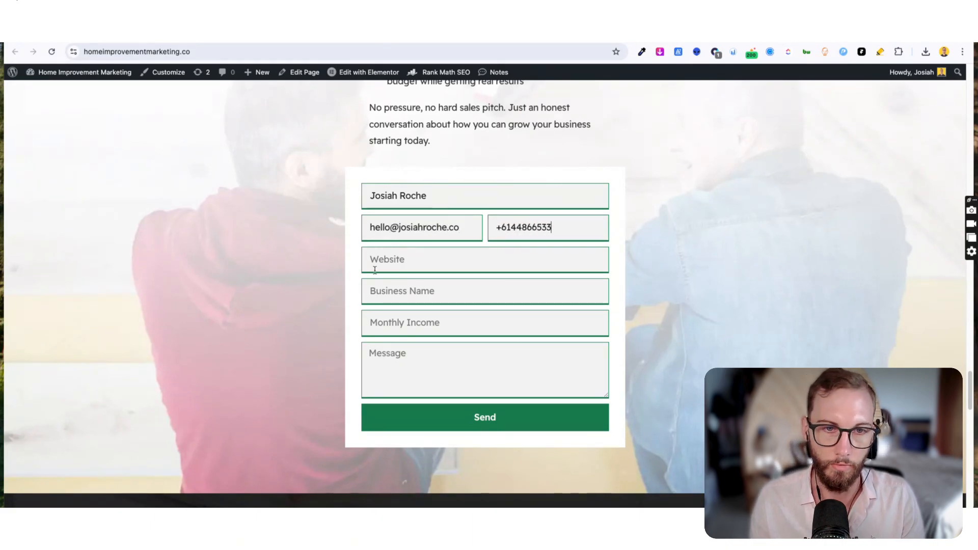
key(Tab)
text(www.js)
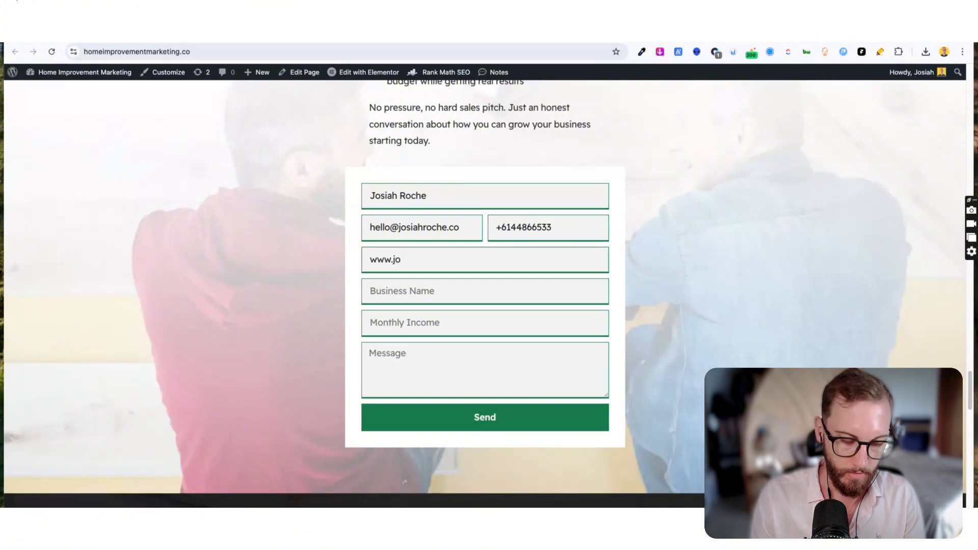
text(siahroche.co/)
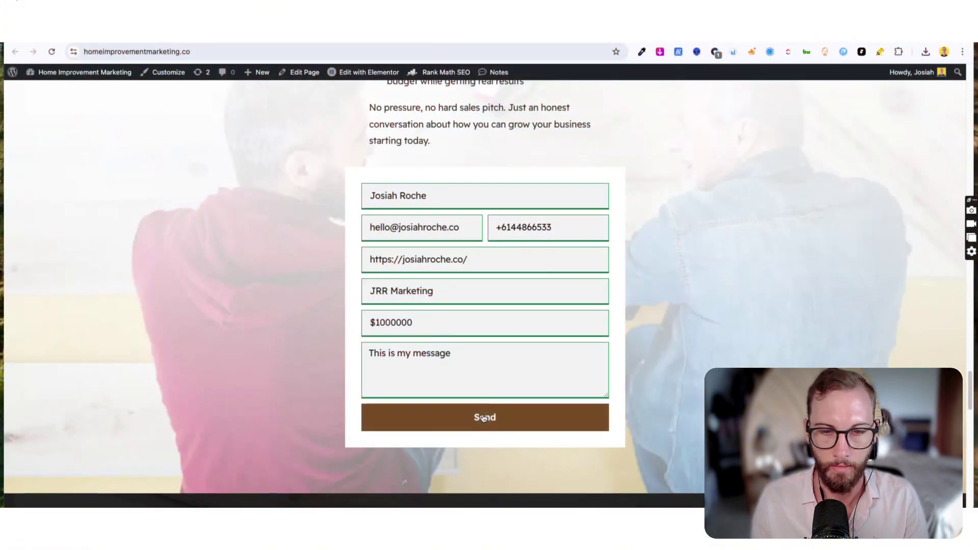
click(484, 418)
drag(394, 443, 507, 443)
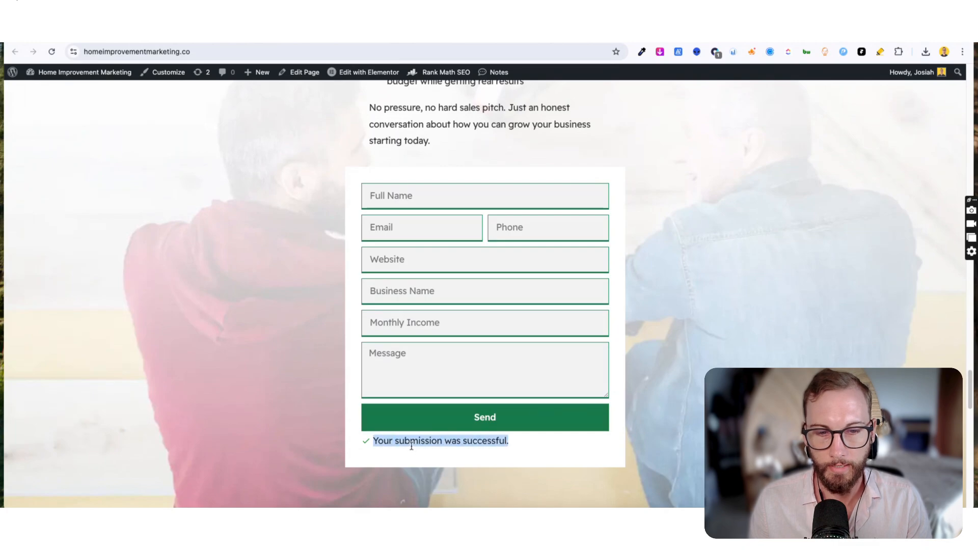
Step: Test the Catch Hook trigger and inspect the captured request's form fields
key(ctrl+Tab)
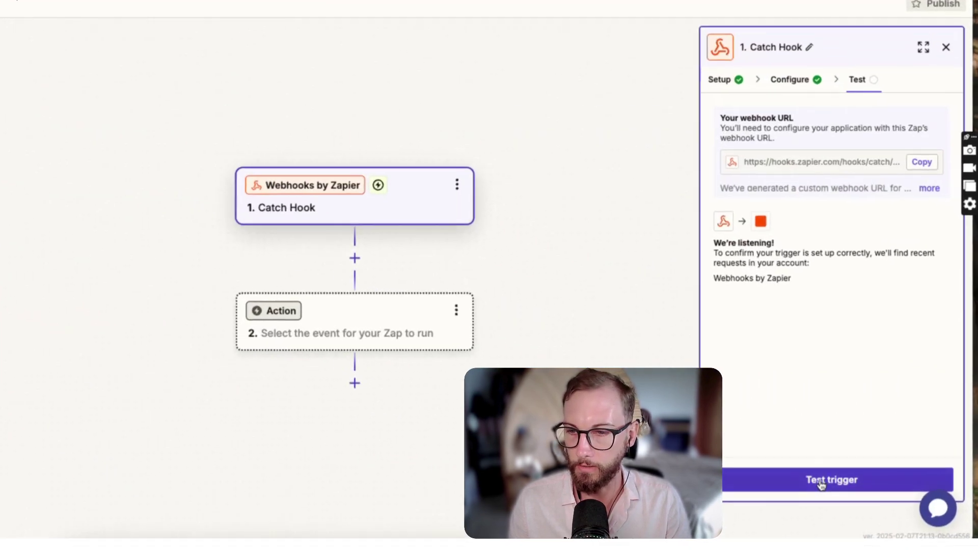
click(864, 468)
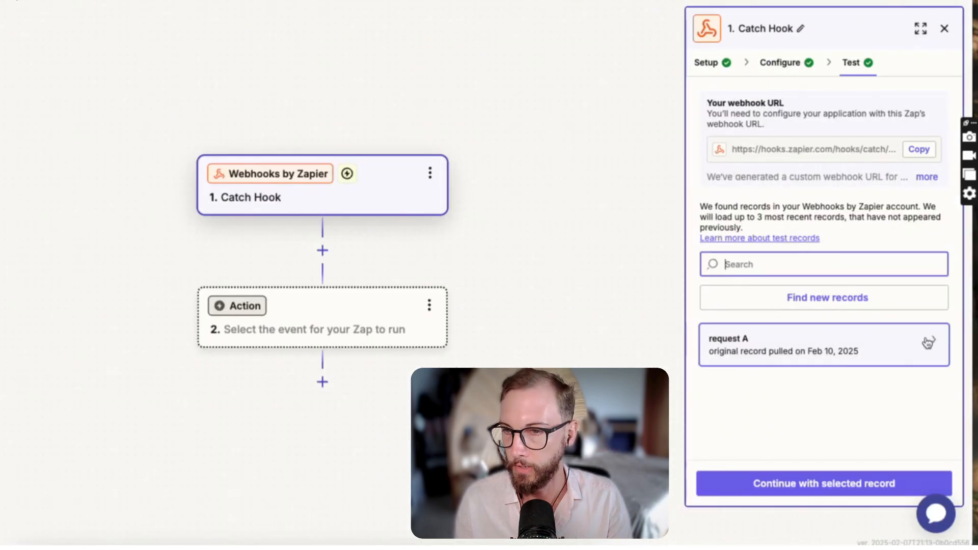
click(933, 341)
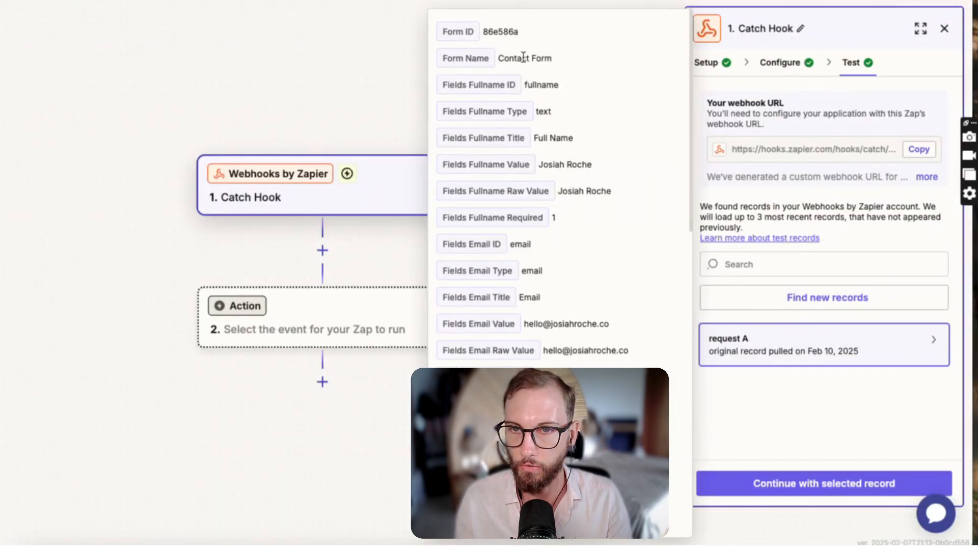
scroll(535, 191, down, 3)
scroll(550, 229, down, 3)
scroll(558, 214, down, 3)
scroll(566, 160, down, 3)
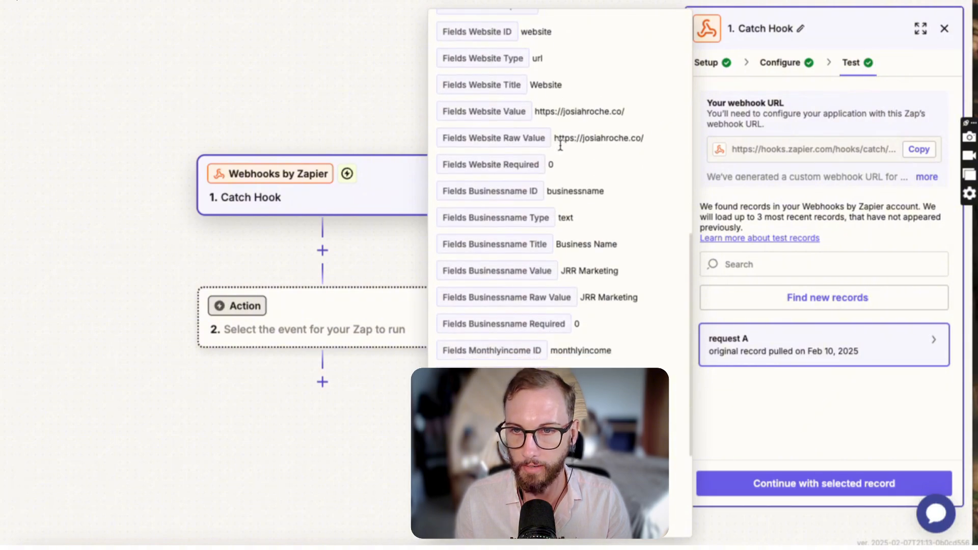
scroll(572, 153, down, 3)
scroll(581, 198, down, 3)
click(760, 406)
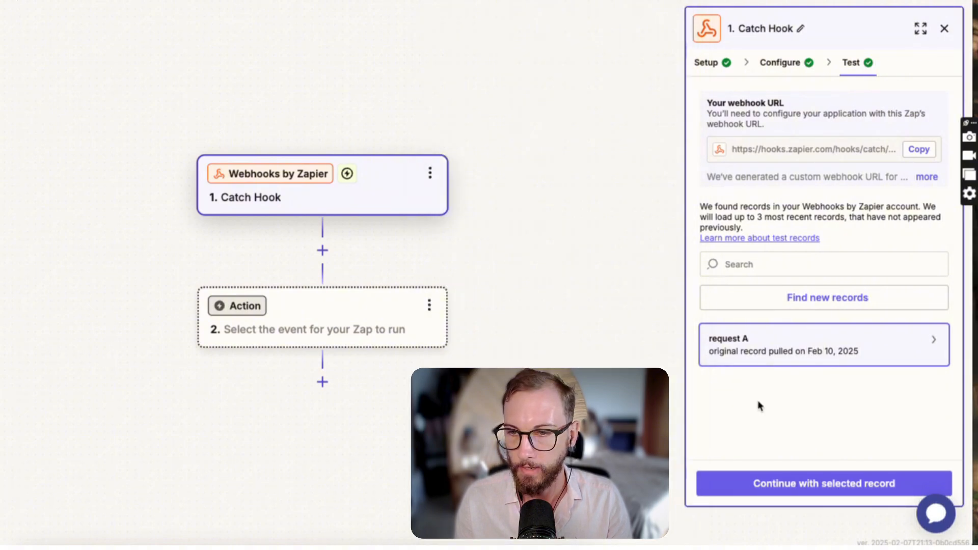
click(939, 342)
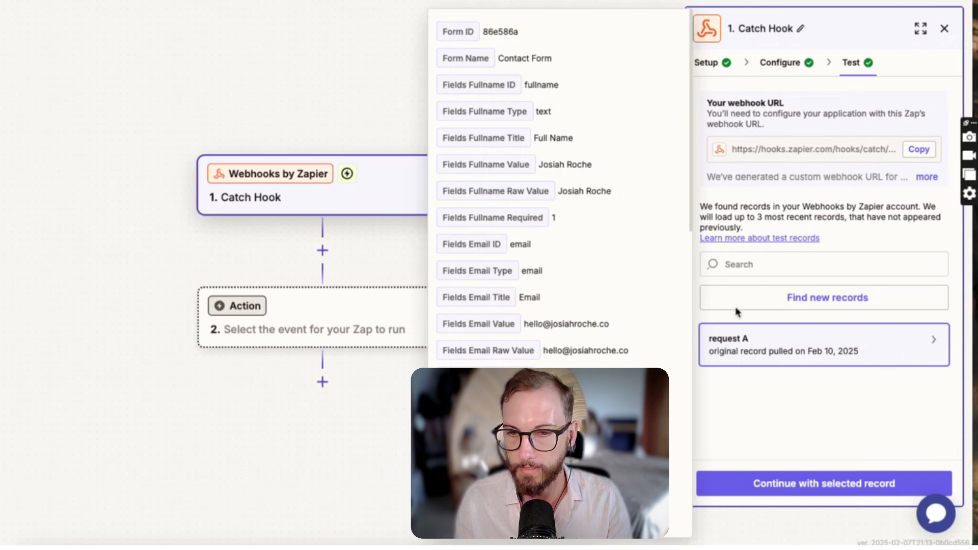
Step: Continue with the record and make step 2 a LeadConnector Add/Update Contact action
click(800, 484)
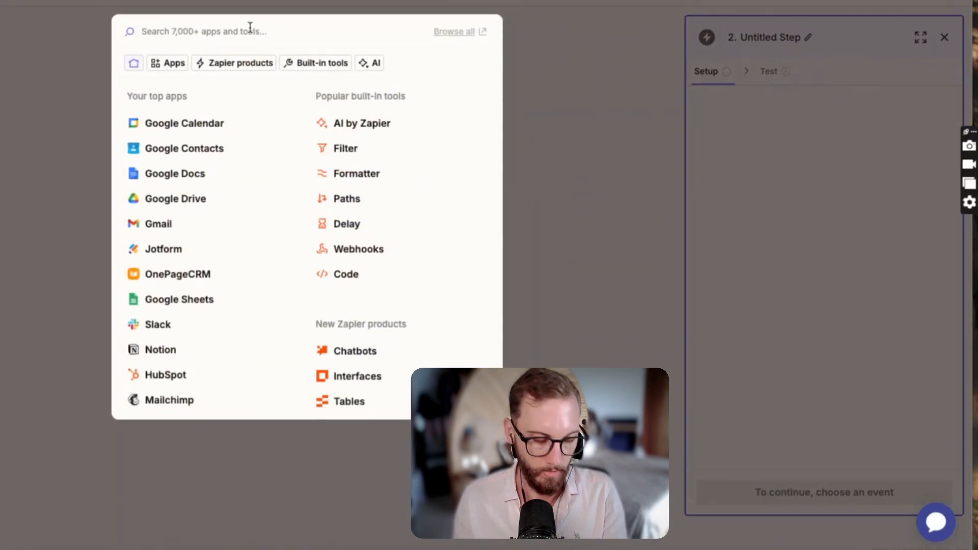
text(leadcon)
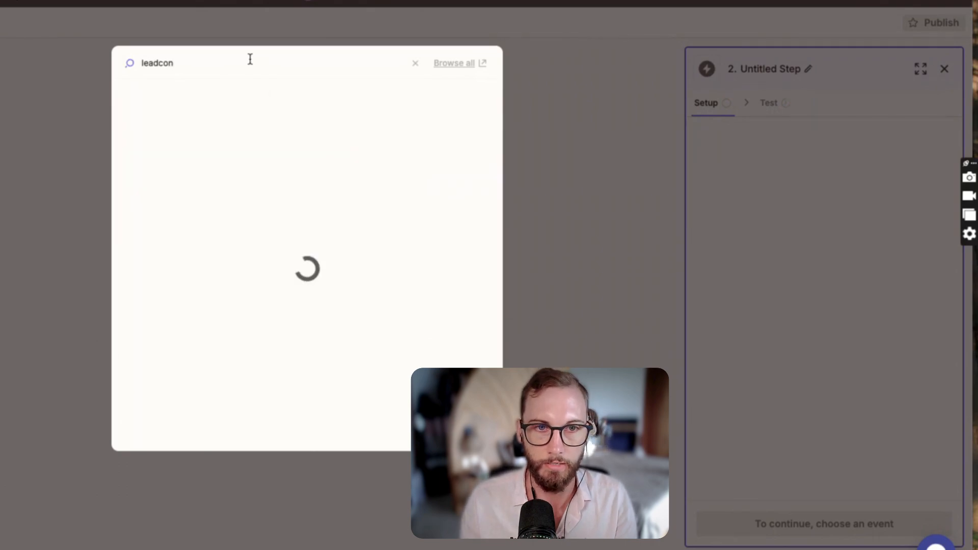
click(182, 100)
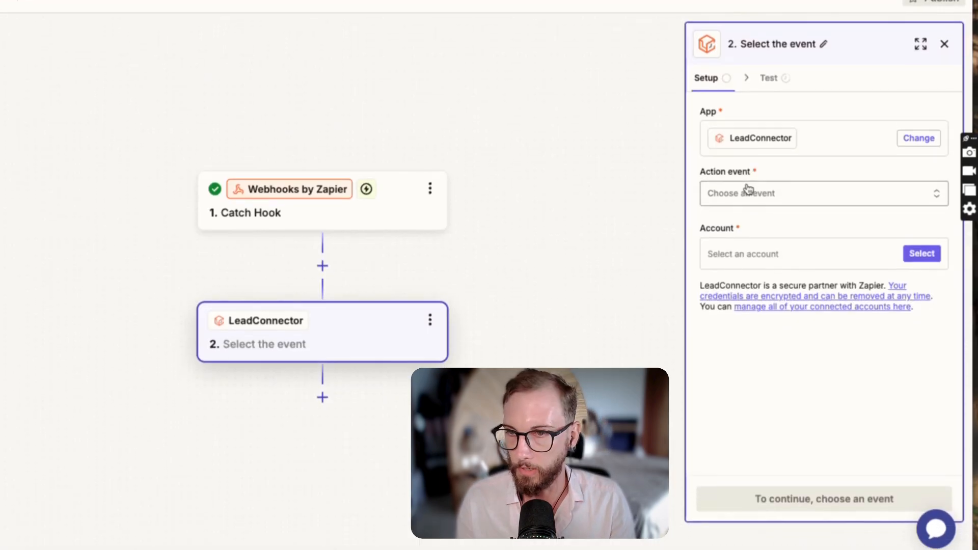
click(752, 157)
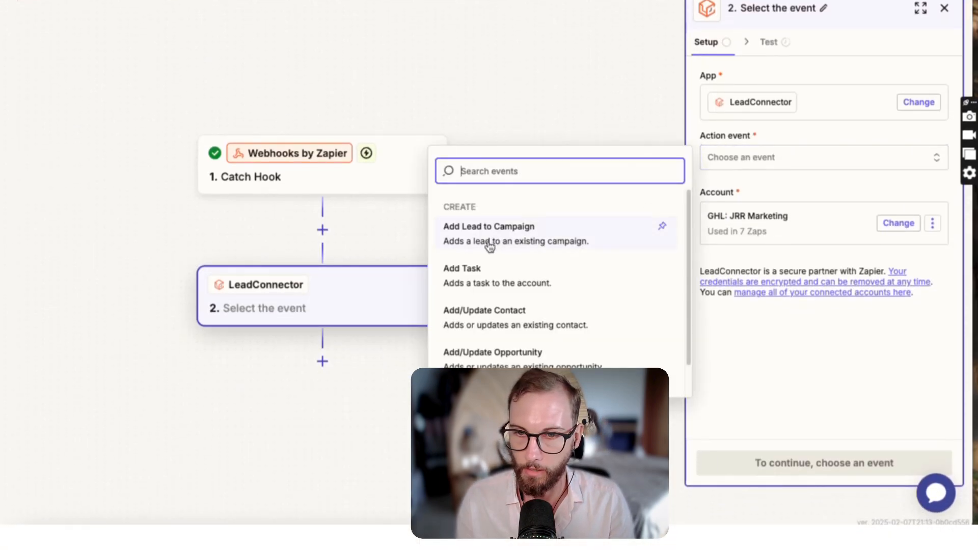
scroll(490, 244, down, 1)
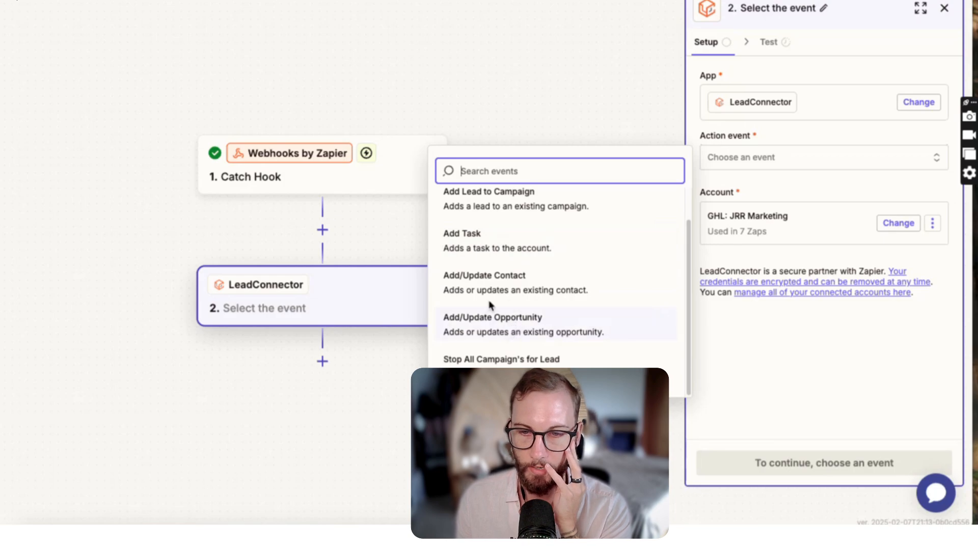
scroll(521, 330, up, 1)
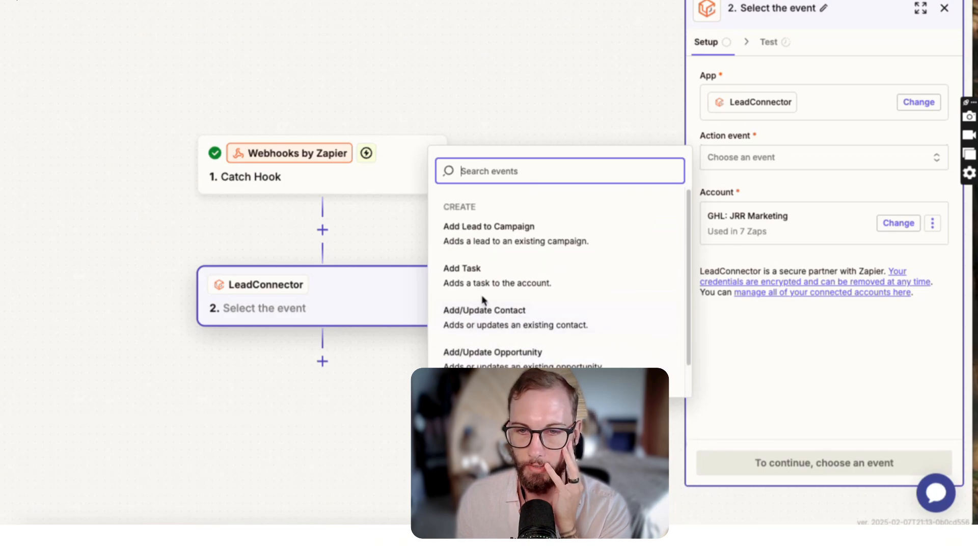
scroll(490, 295, down, 1)
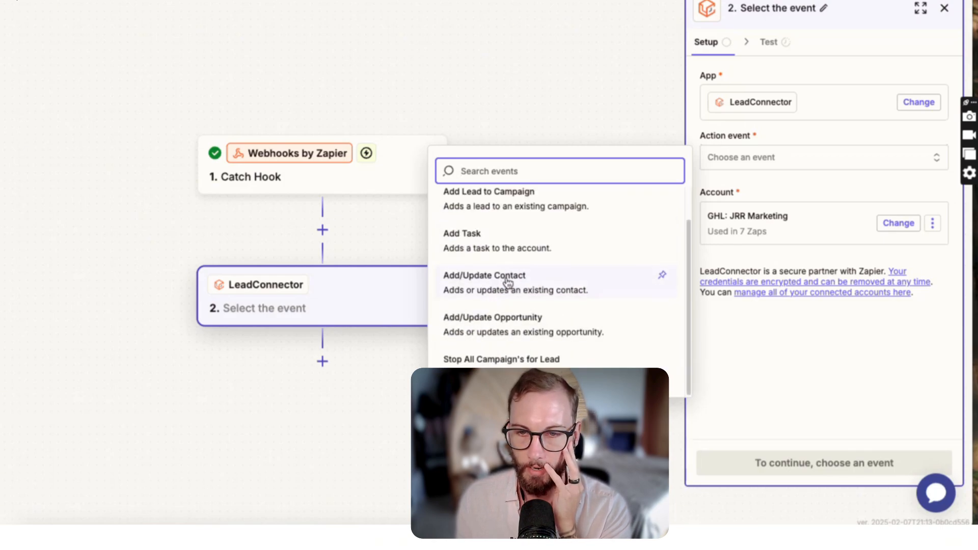
click(508, 282)
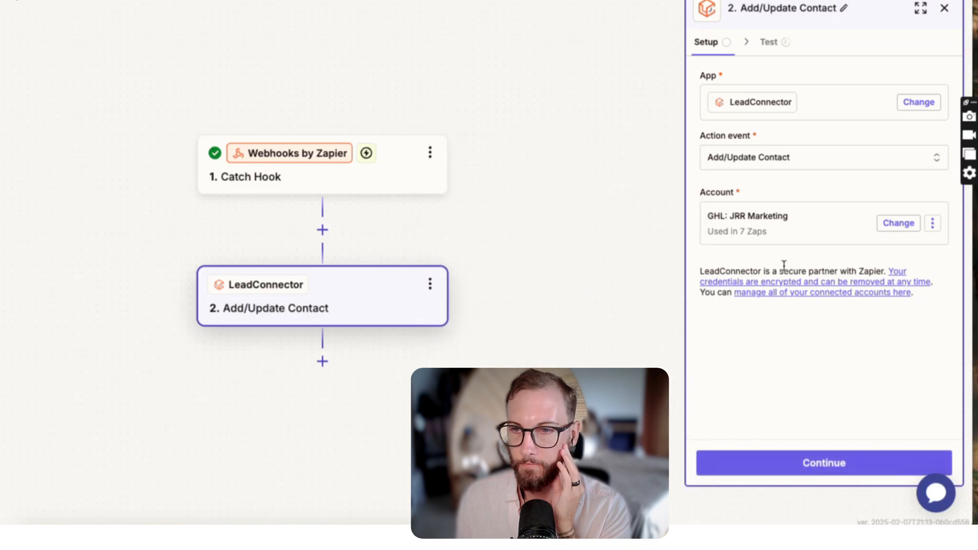
click(796, 469)
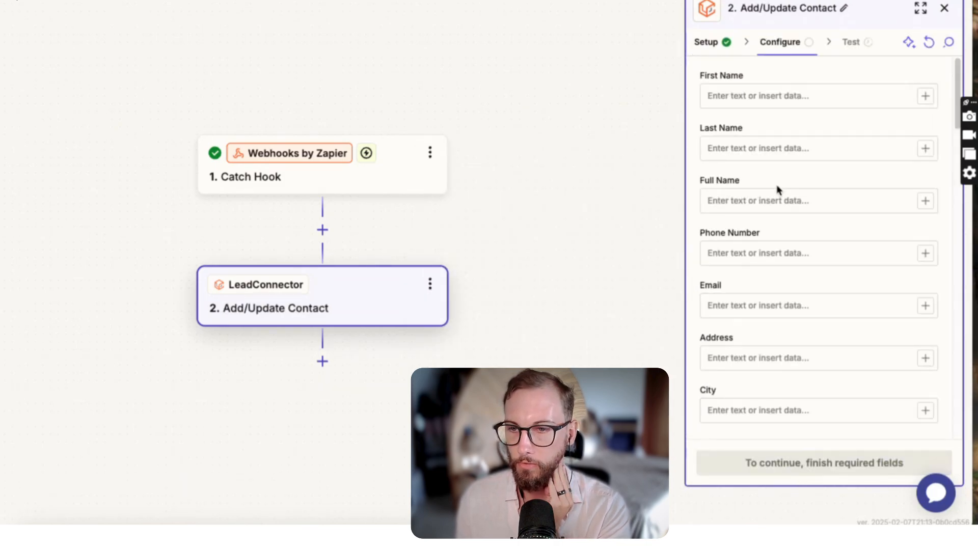
scroll(775, 196, down, 5)
scroll(775, 195, down, 3)
scroll(775, 196, down, 3)
scroll(775, 195, down, 4)
scroll(774, 196, down, 2)
scroll(777, 194, down, 2)
scroll(777, 194, up, 10)
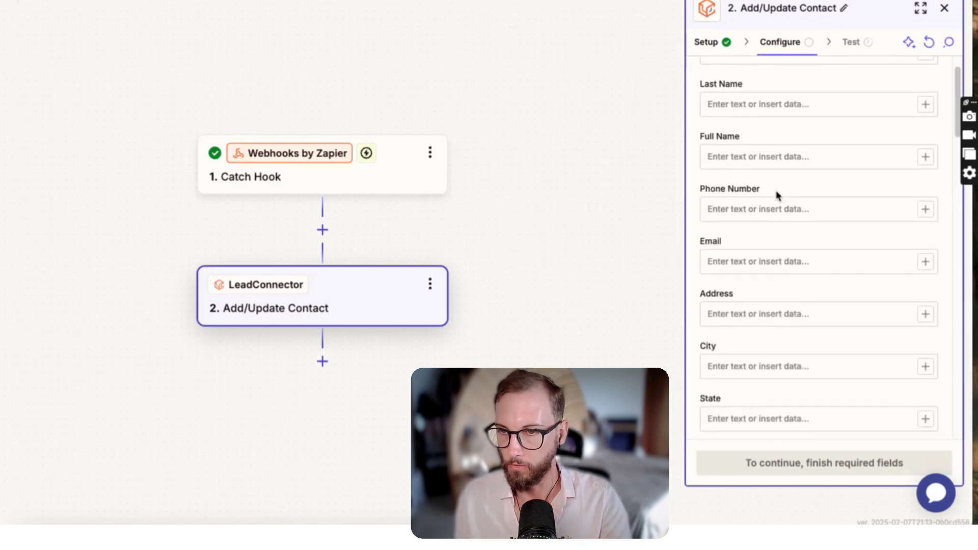
scroll(777, 194, up, 1)
scroll(777, 194, down, 5)
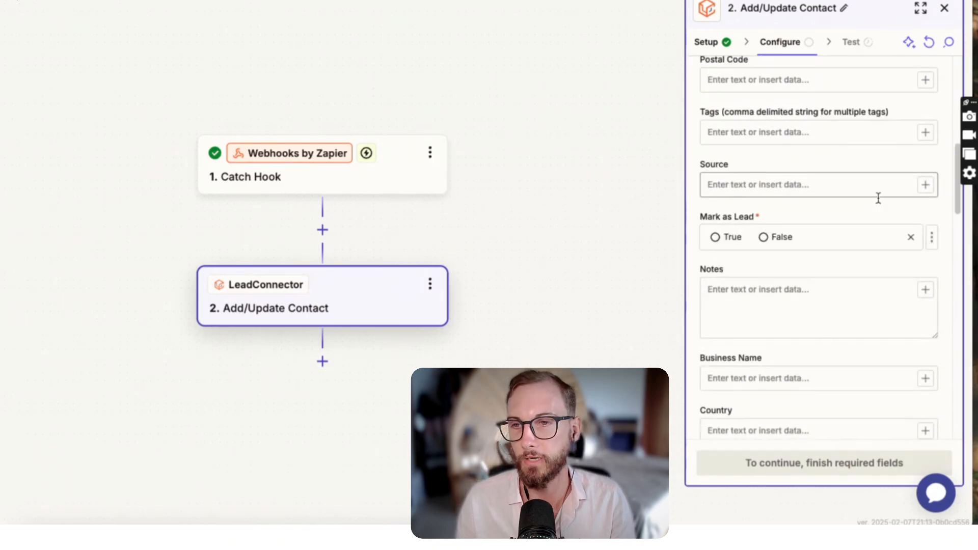
scroll(749, 252, up, 5)
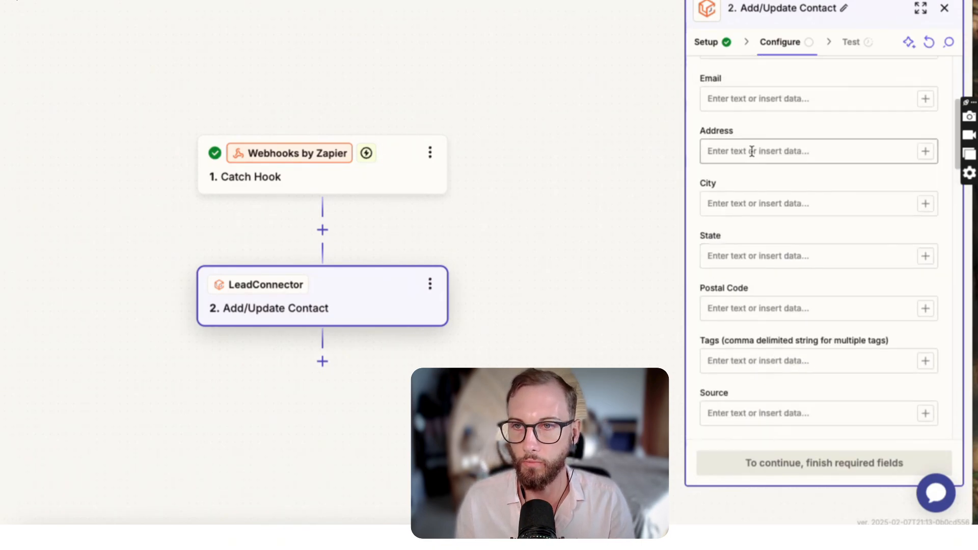
scroll(752, 191, up, 2)
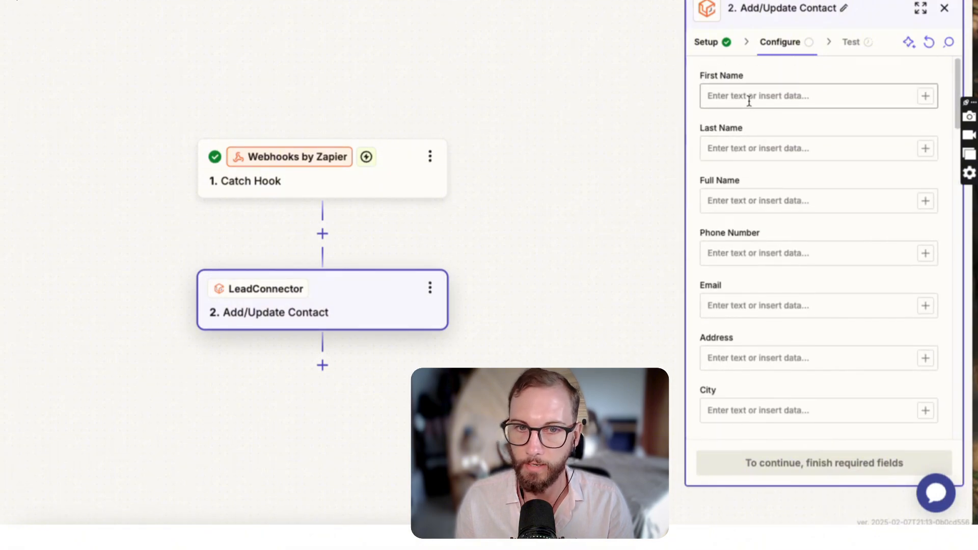
scroll(768, 169, down, 2)
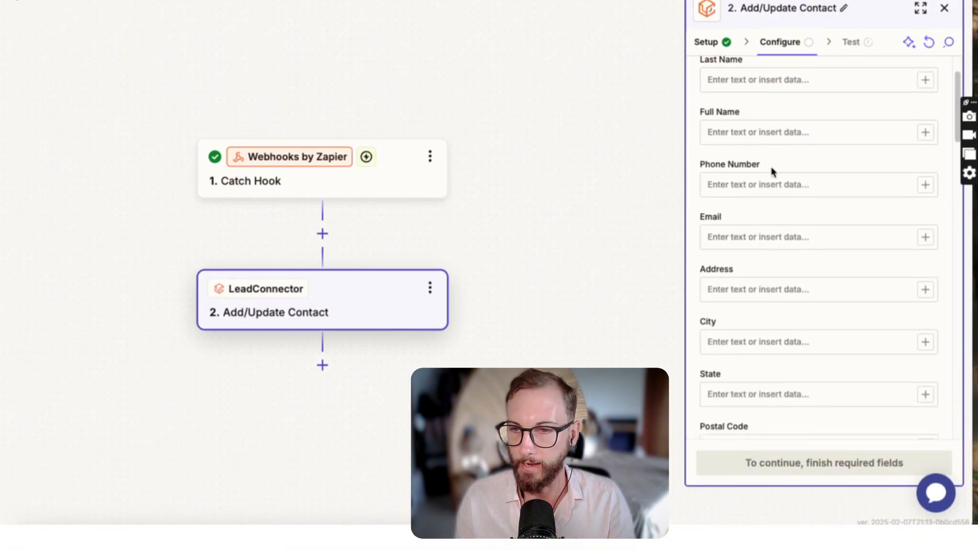
Step: Map the webhook's Fields Email Value into the contact's Email field
click(767, 181)
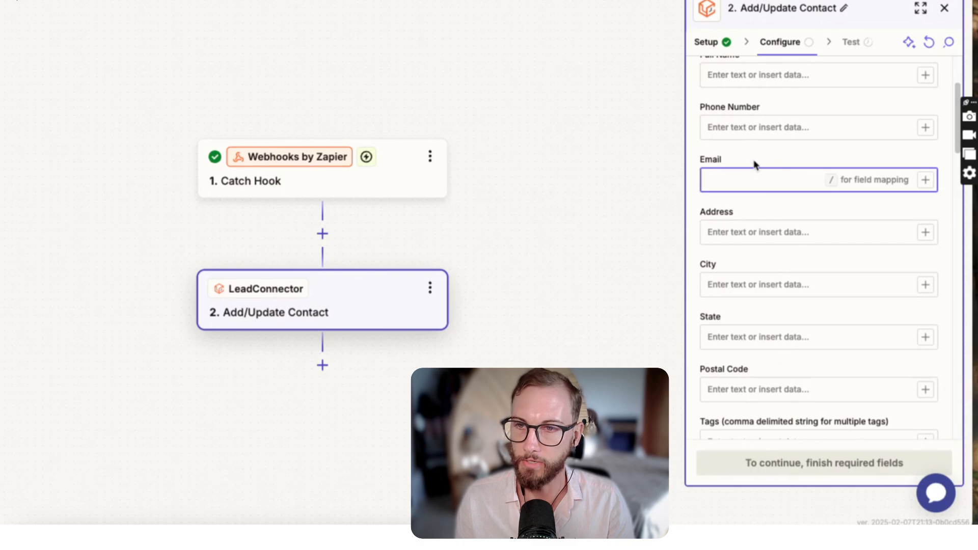
text(/)
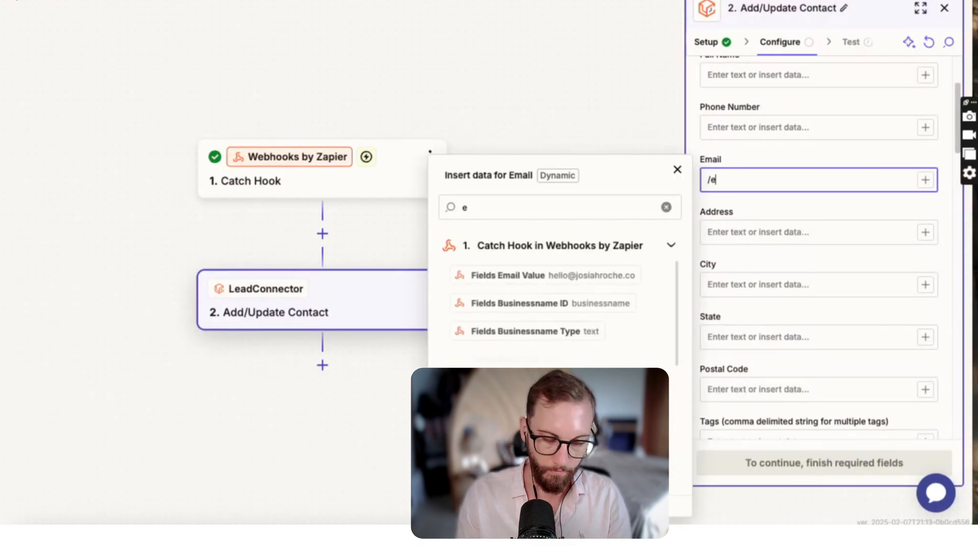
text(email)
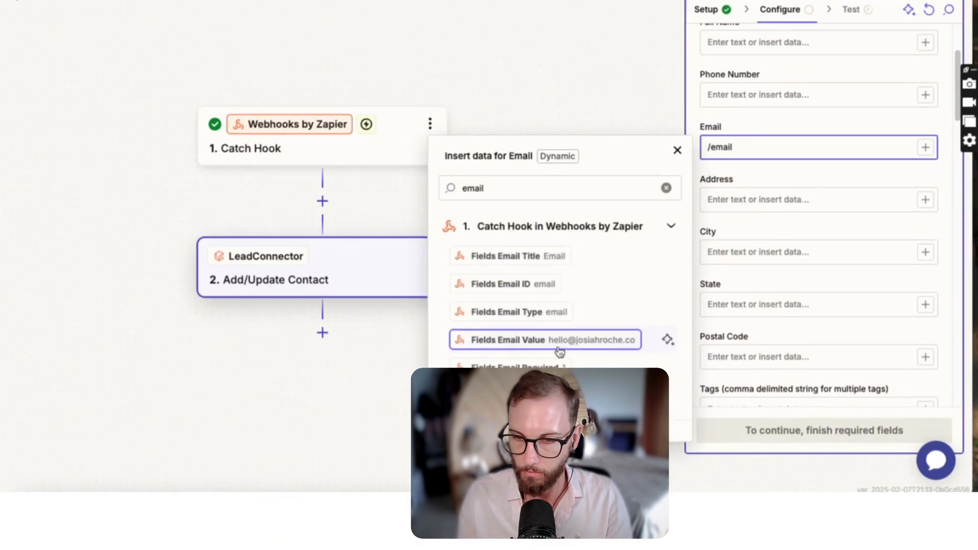
click(544, 340)
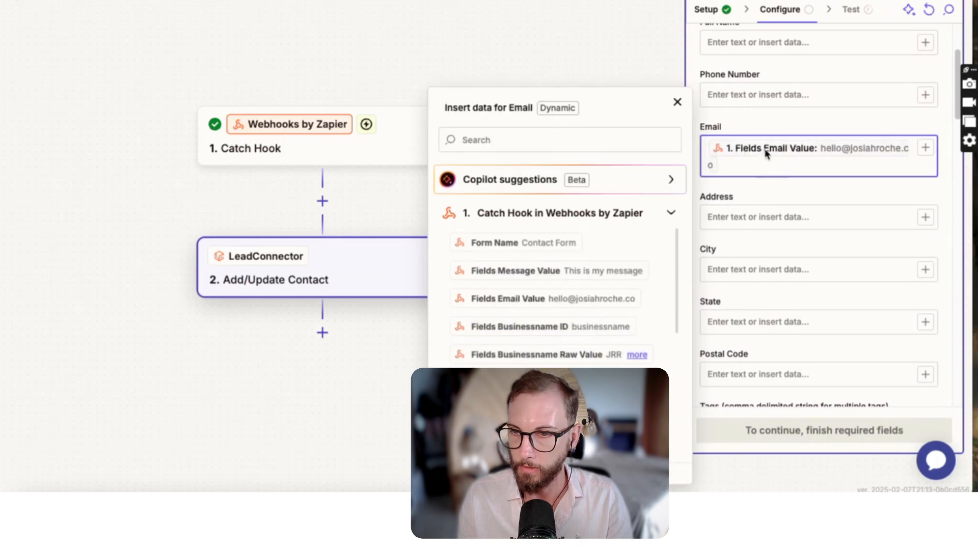
click(596, 93)
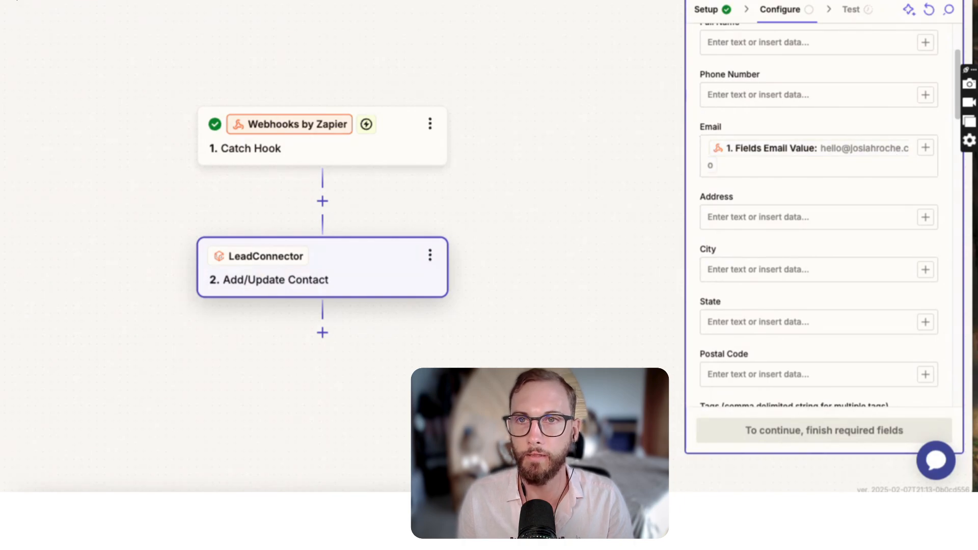
key(ctrl+Tab)
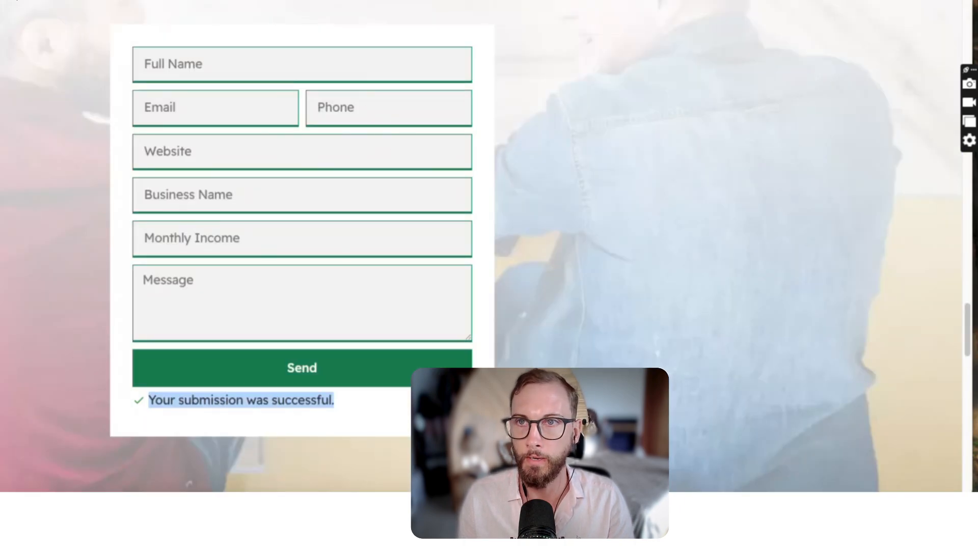
key(ctrl+Tab)
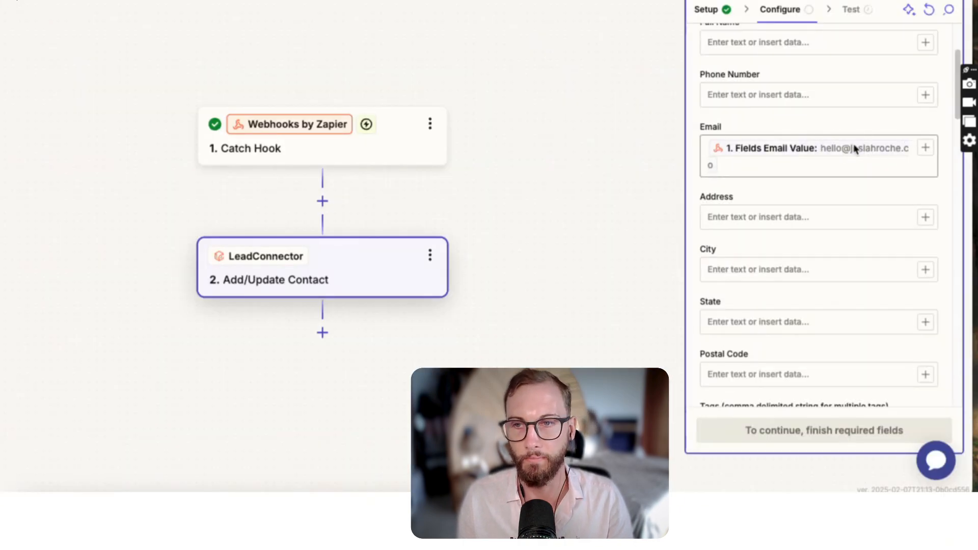
scroll(826, 155, up, 2)
Step: Map the webhook's Fields Phone Value into the Phone Number field
click(742, 219)
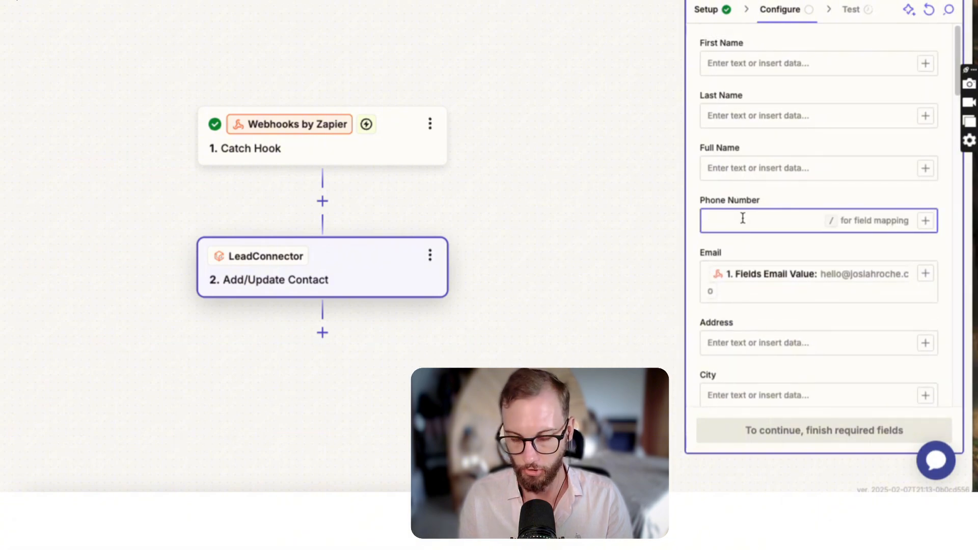
text(/phon)
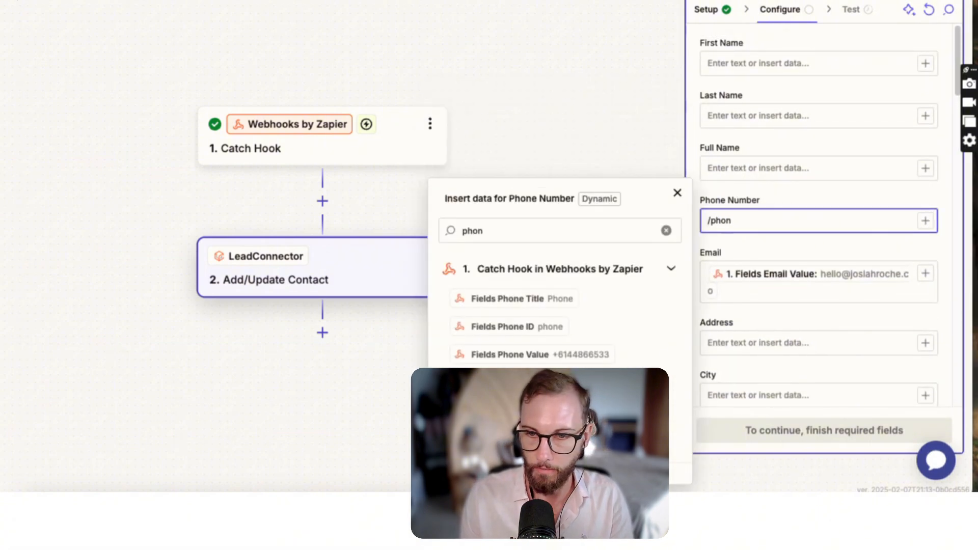
click(527, 354)
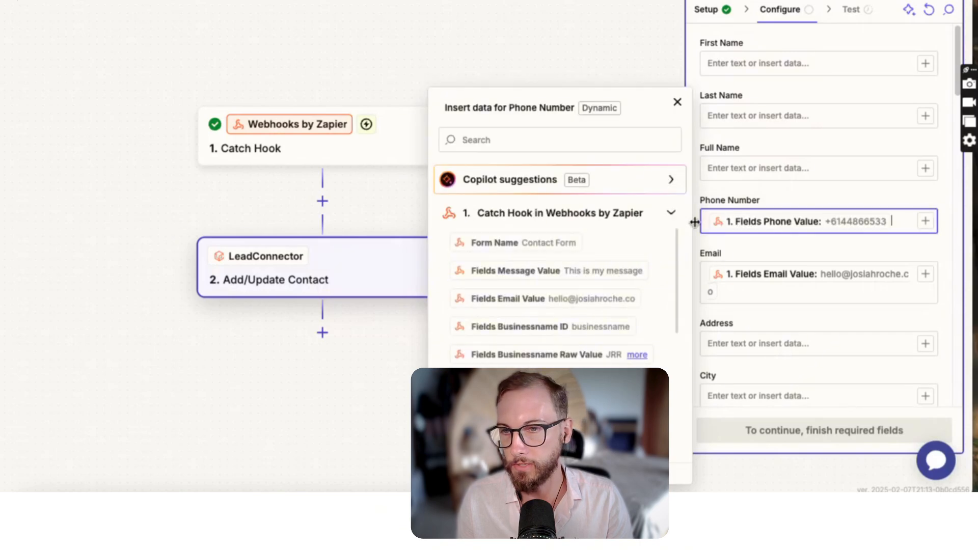
click(768, 168)
text(/)
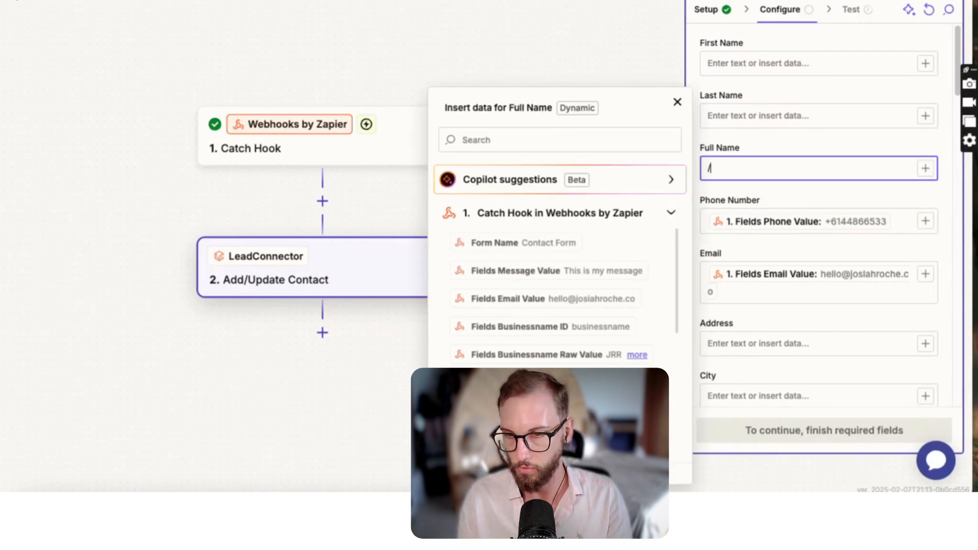
text(name)
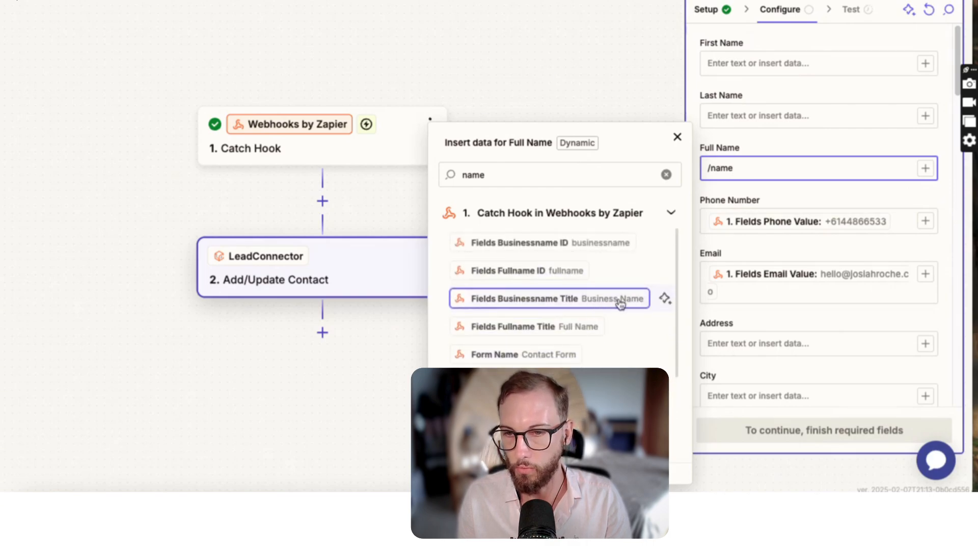
scroll(588, 329, down, 3)
scroll(589, 305, up, 3)
Step: Map Fields Fullname Raw Value into the contact's Full Name field
click(540, 178)
text(josiah)
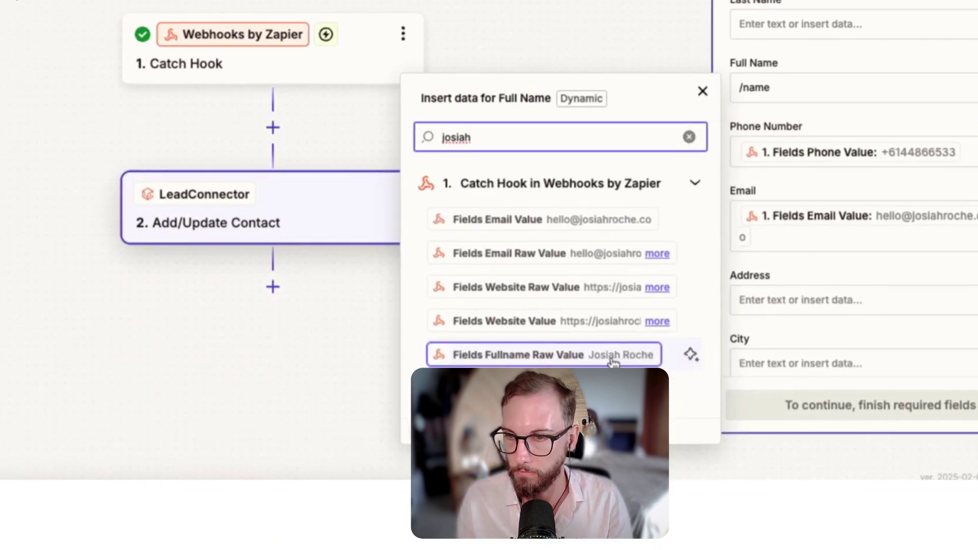
click(613, 355)
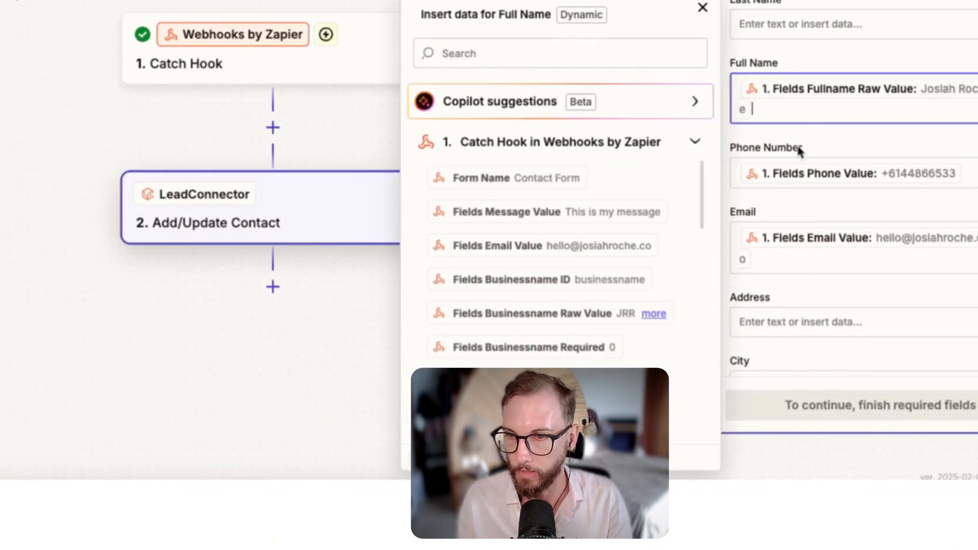
key(Escape)
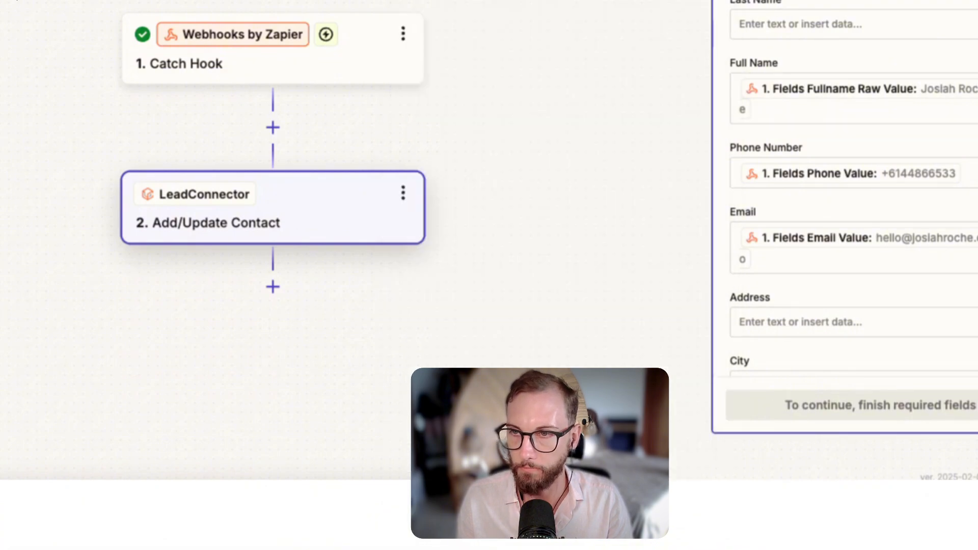
text(josiah)
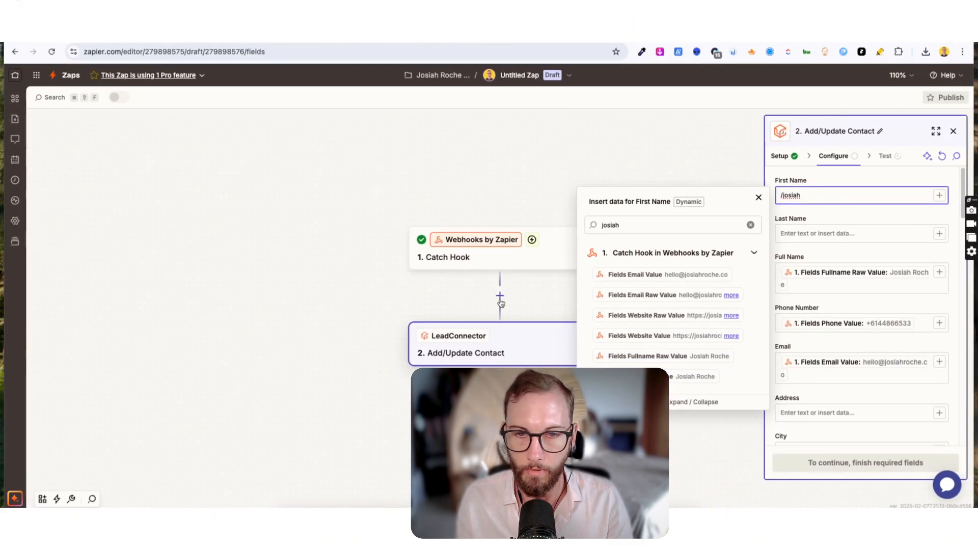
Step: Insert a ChatGPT step between Catch Hook and Add/Update Contact
click(500, 296)
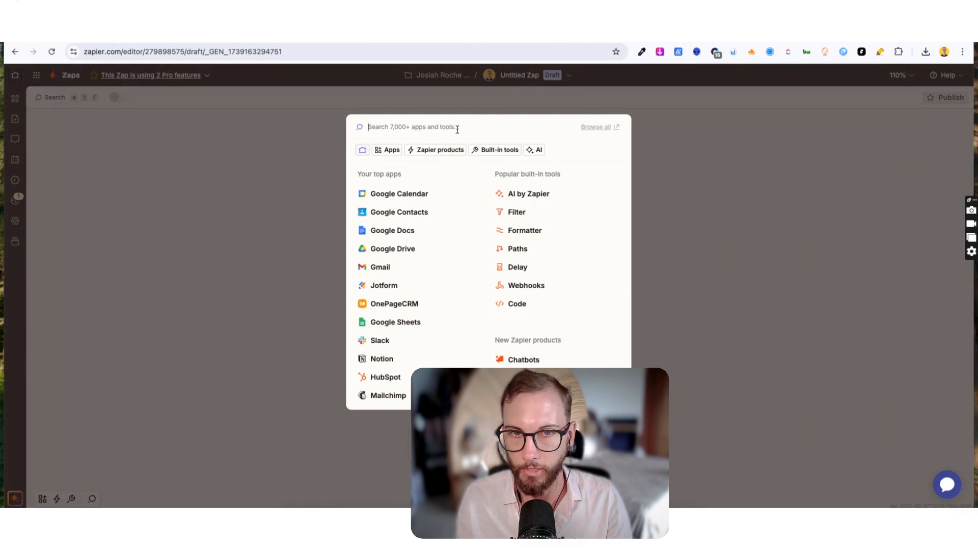
text(chatgpt)
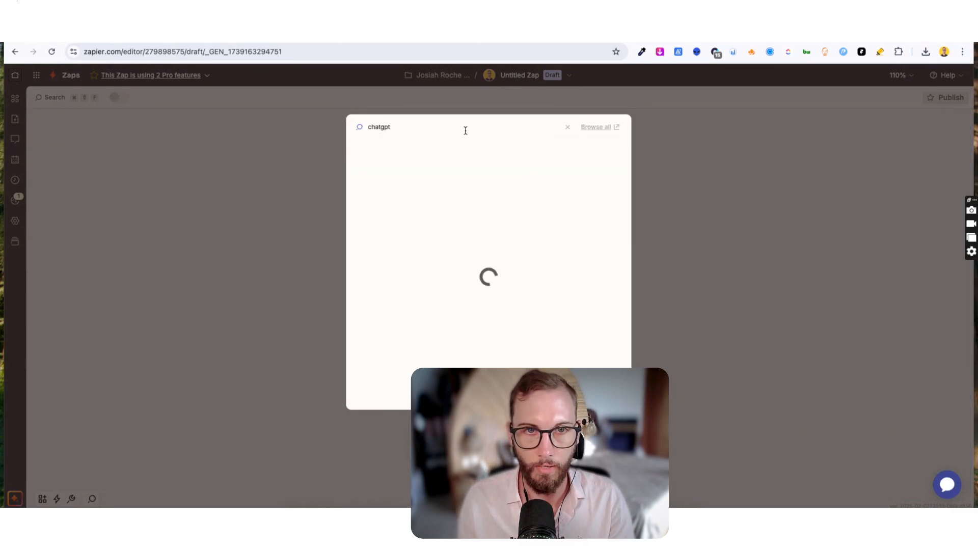
click(386, 153)
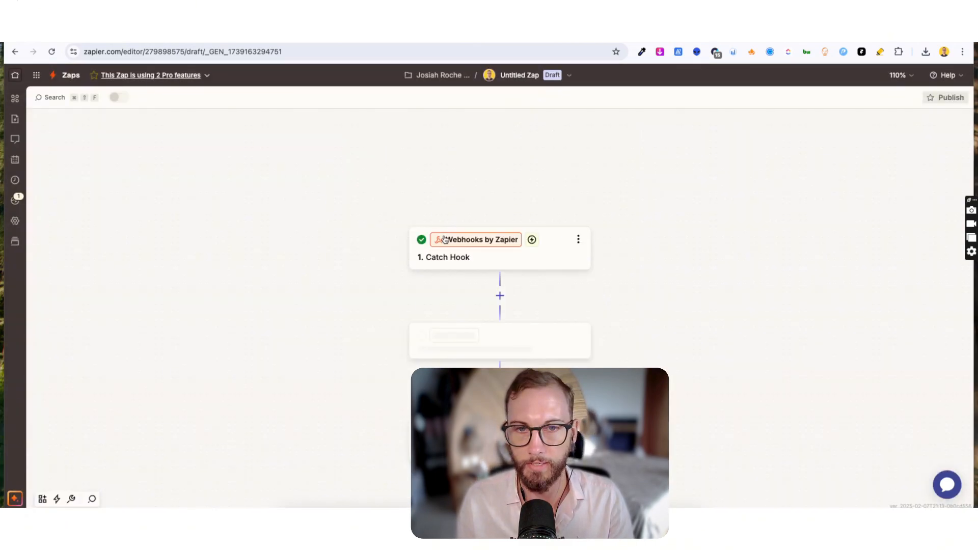
Step: Set the ChatGPT step's action event to Classify Text on the JRR Marketing account
click(864, 239)
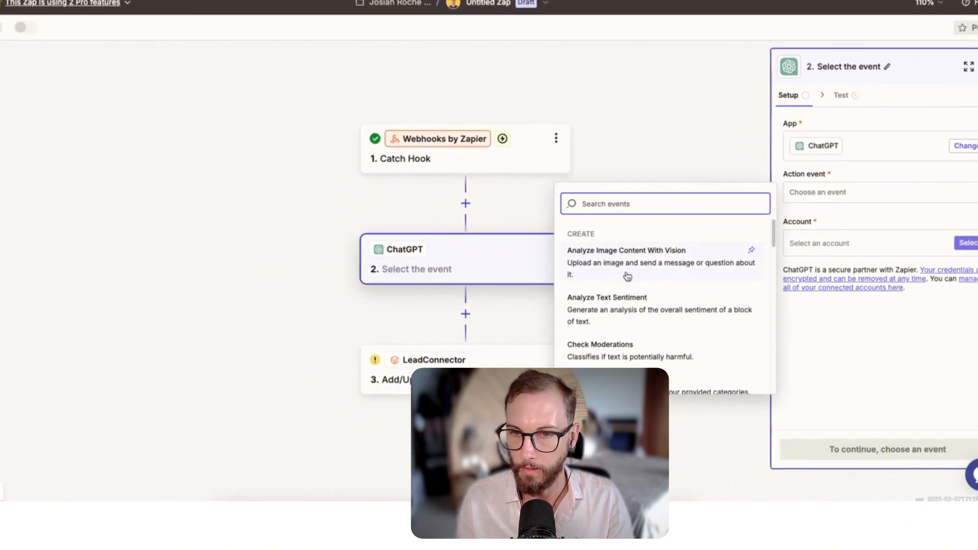
scroll(664, 321, down, 3)
scroll(650, 252, down, 2)
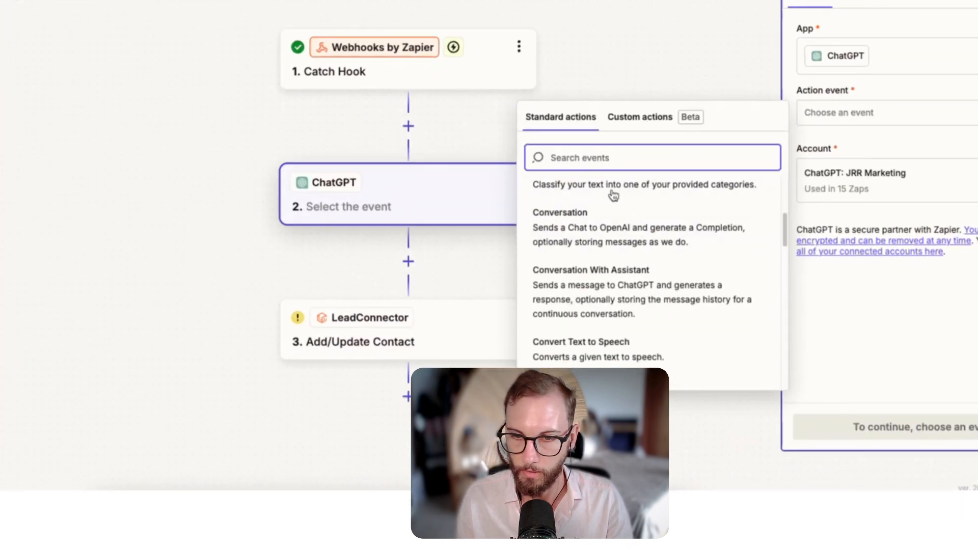
scroll(612, 195, up, 1)
scroll(627, 230, down, 3)
scroll(627, 230, down, 2)
scroll(629, 229, down, 3)
scroll(630, 229, down, 3)
scroll(630, 229, down, 3)
scroll(633, 229, down, 1)
scroll(637, 229, down, 1)
scroll(636, 229, up, 4)
scroll(619, 298, up, 2)
scroll(603, 282, up, 1)
scroll(587, 319, up, 1)
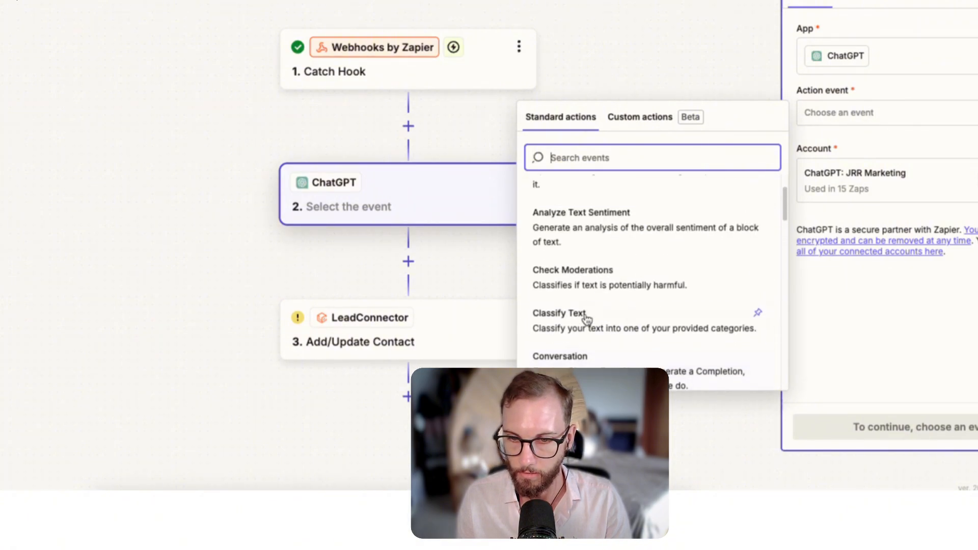
scroll(591, 325, up, 1)
scroll(592, 324, down, 1)
click(588, 317)
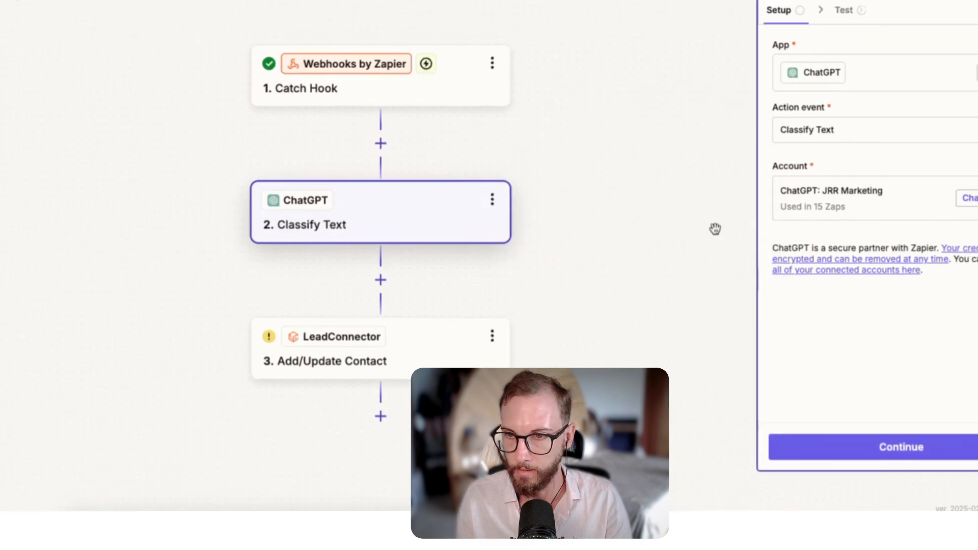
click(813, 528)
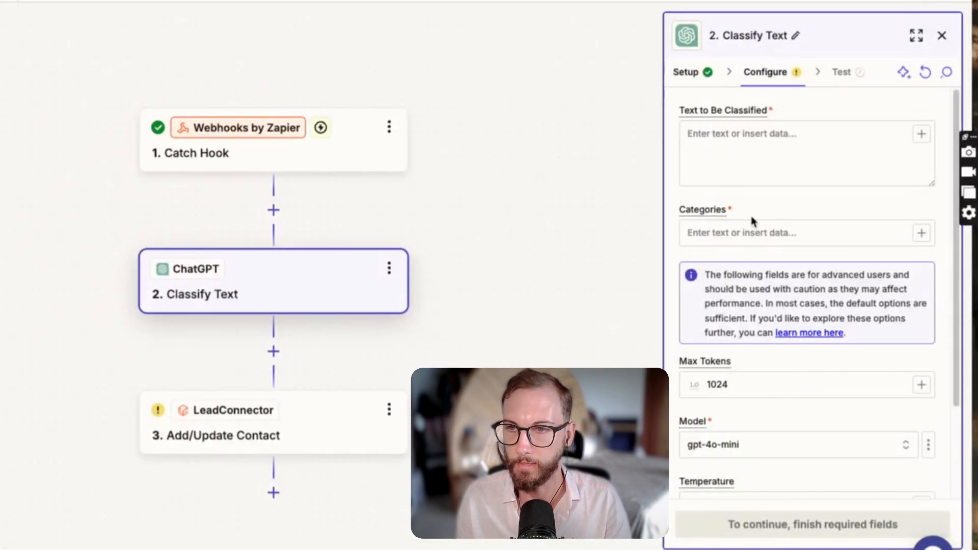
Step: Map the webhook's Fullname Raw Value into Text to Be Classified
click(724, 153)
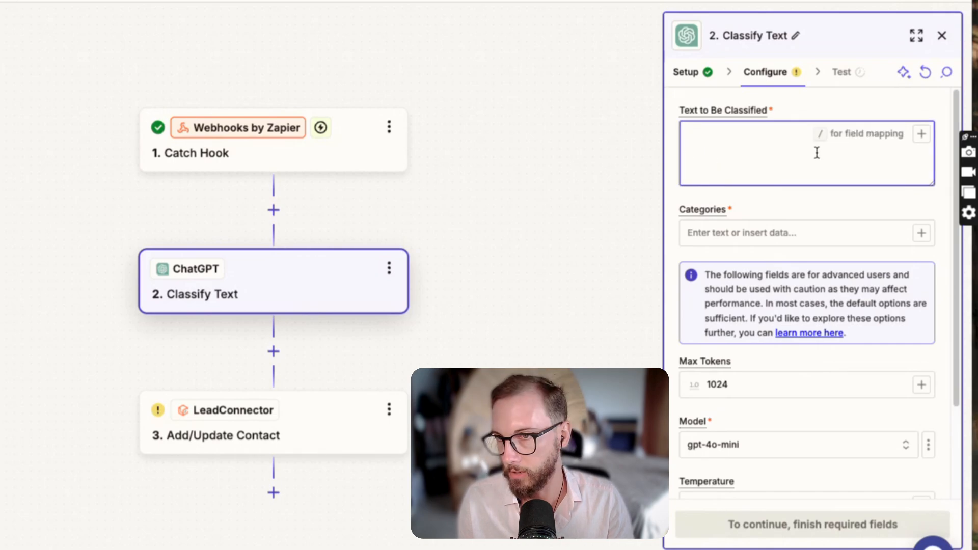
text(/josiah)
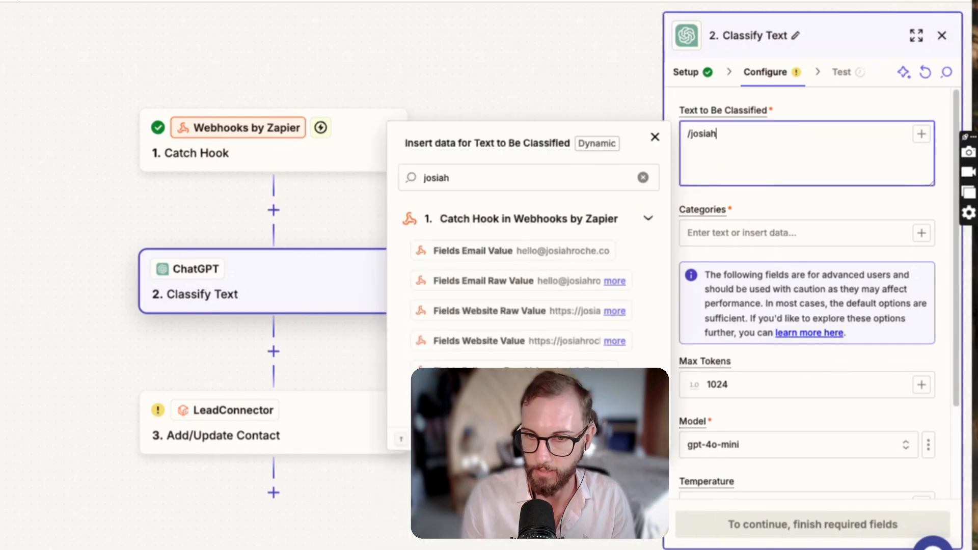
click(535, 360)
Step: Add the two classification categories First and Last
click(719, 232)
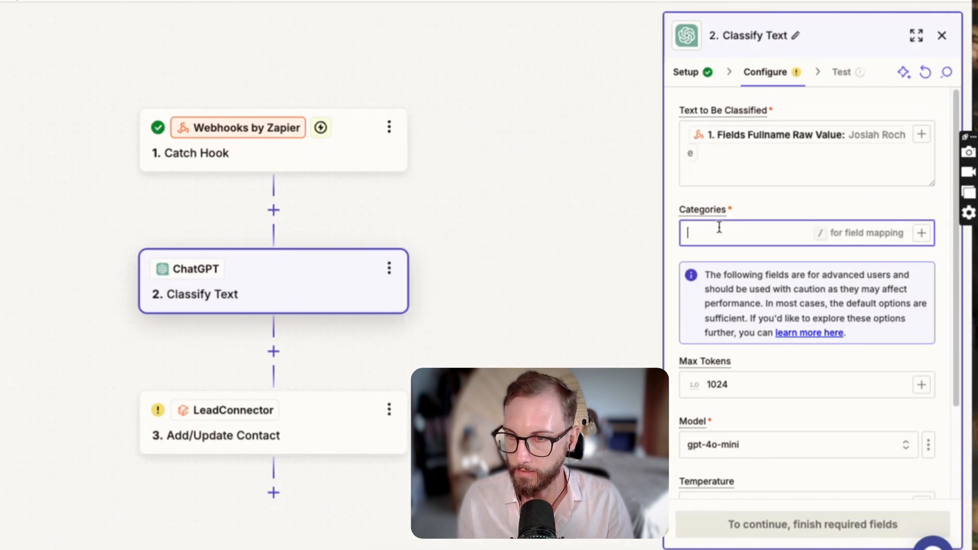
text(Fu)
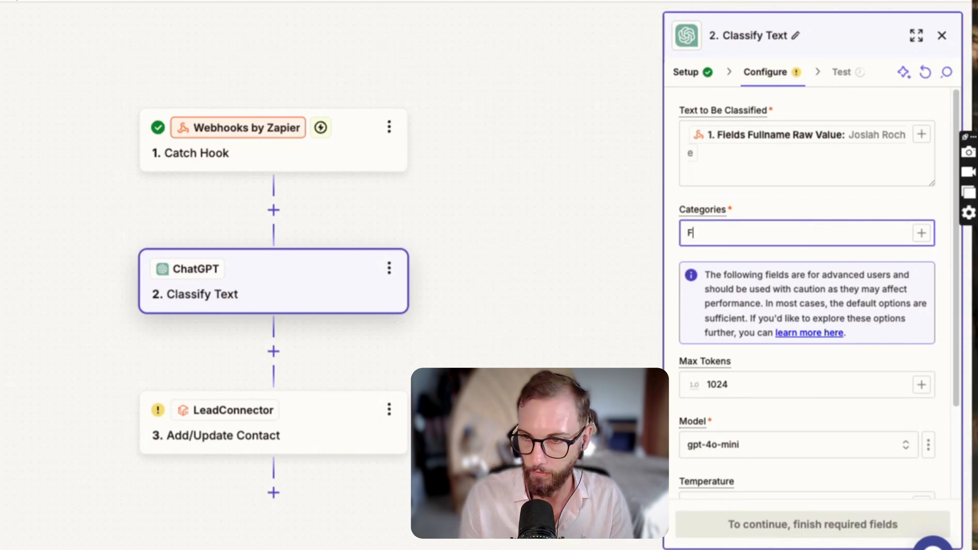
click(920, 232)
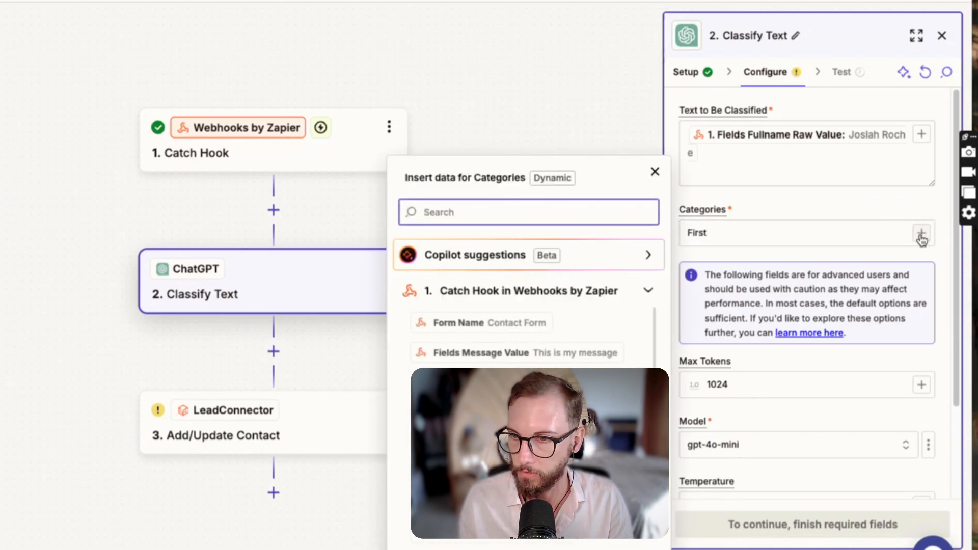
click(736, 232)
click(741, 233)
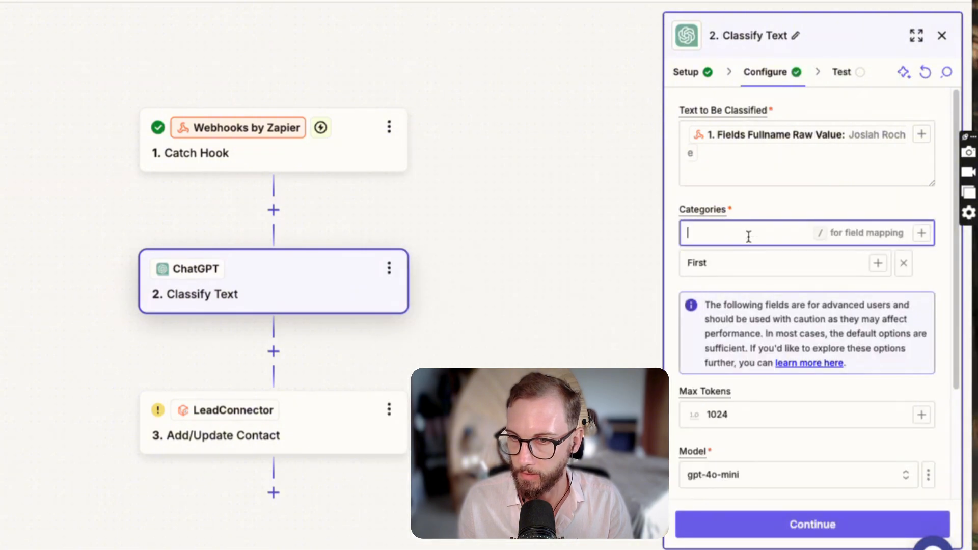
text(Last)
key(Return)
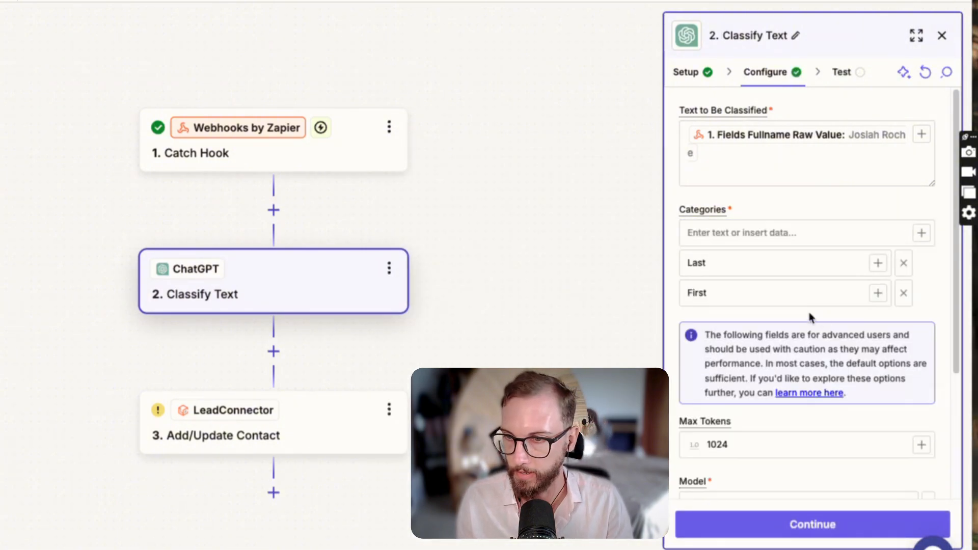
scroll(740, 221, down, 2)
scroll(740, 222, down, 2)
scroll(740, 221, up, 1)
scroll(747, 306, down, 1)
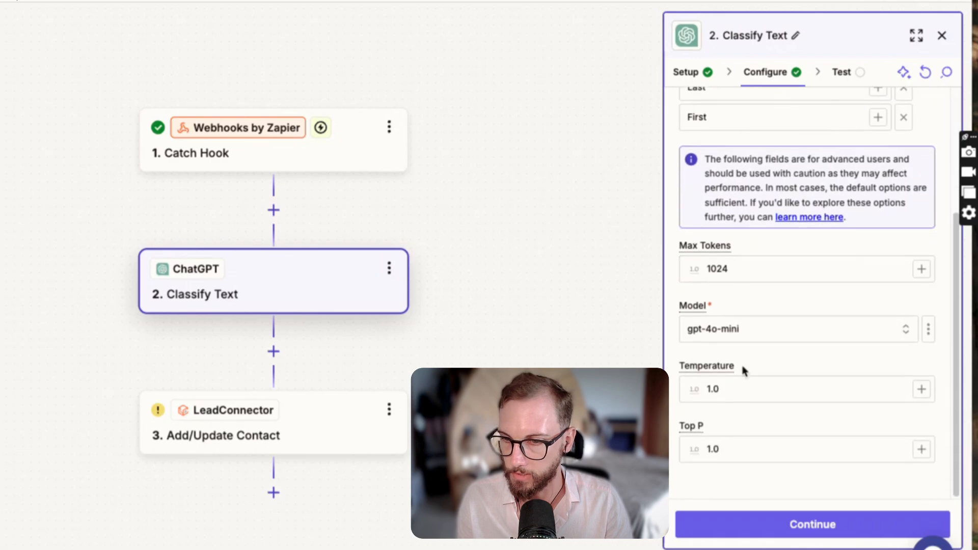
Step: Run a test of the Classify Text step and review its output
click(811, 524)
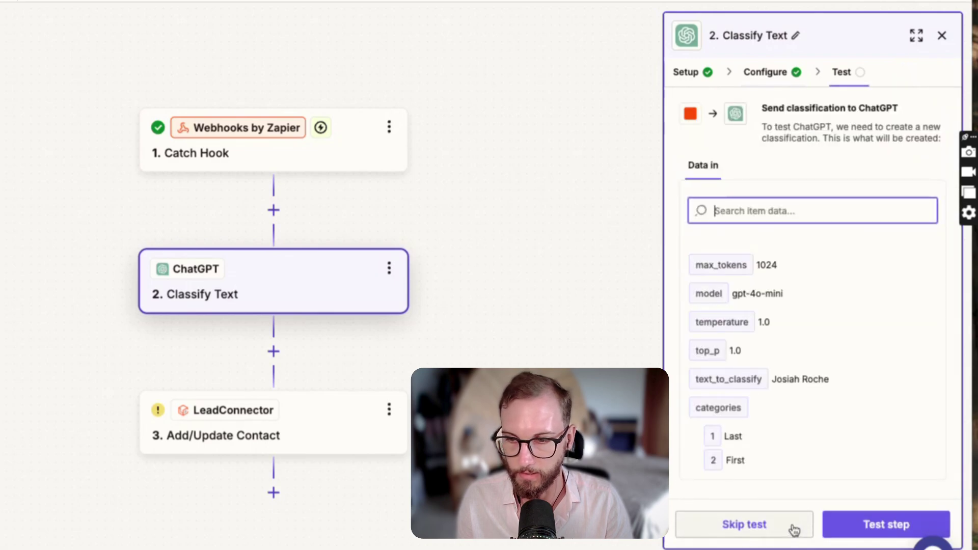
click(865, 526)
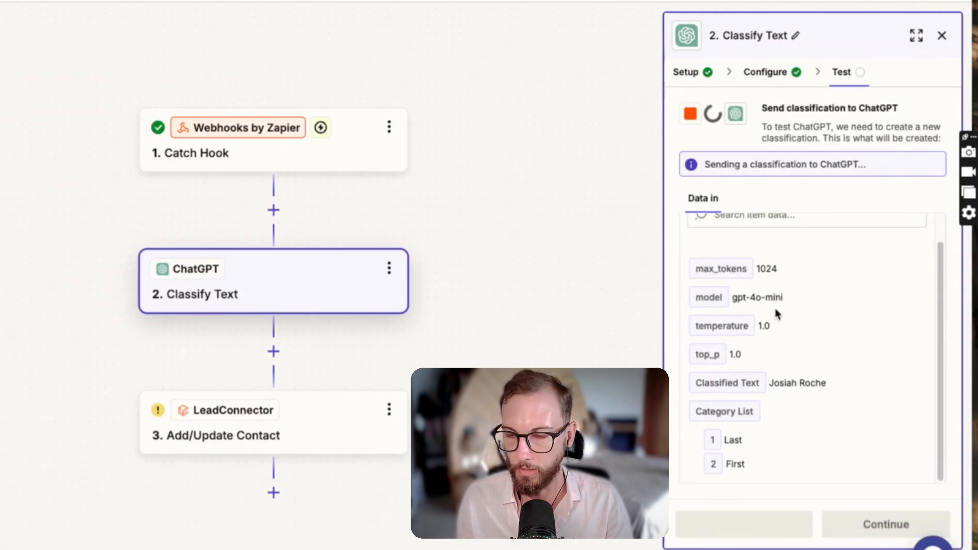
scroll(812, 352, down, 2)
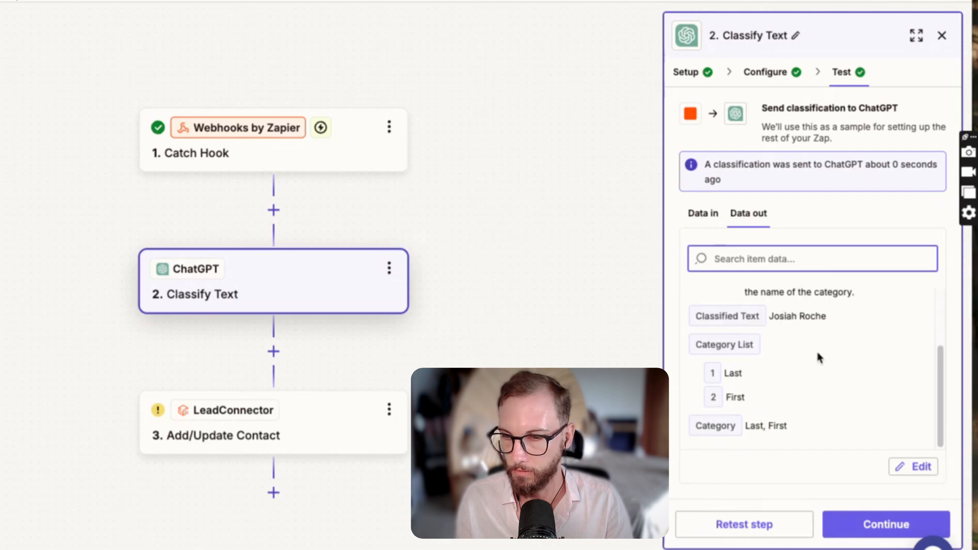
scroll(751, 392, up, 3)
Step: Delete the ChatGPT step so LeadConnector Add/Update Contact becomes step 2 again
click(344, 283)
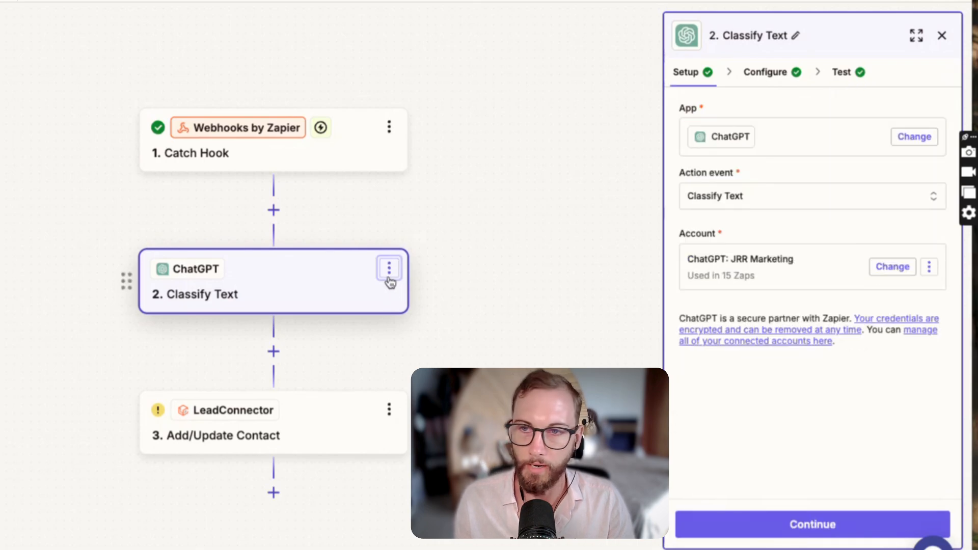
click(389, 268)
key(Delete)
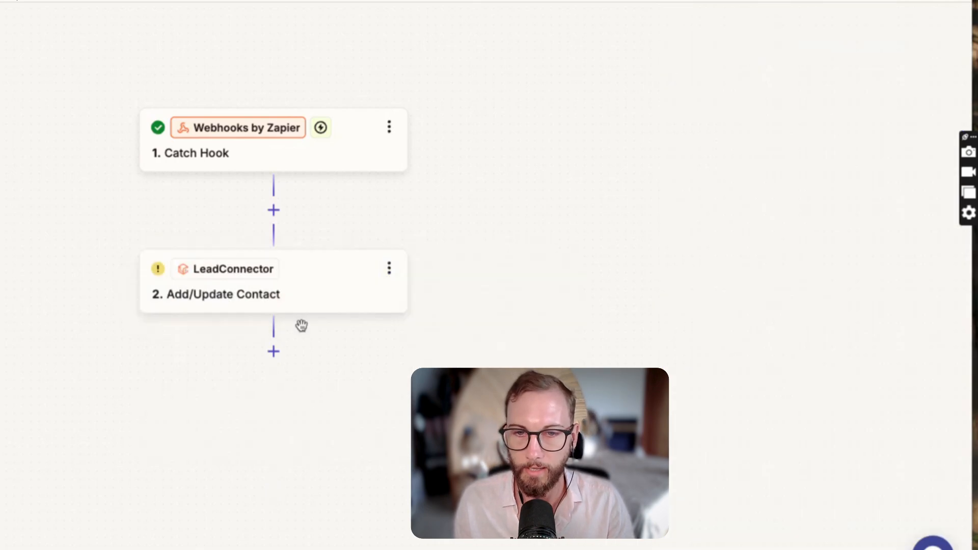
Step: Clear the stray First Name text and set Mark as Lead to True
click(274, 281)
double_click(703, 128)
key(BackSpace)
scroll(714, 149, down, 1)
scroll(714, 149, down, 3)
scroll(719, 168, down, 2)
scroll(718, 168, down, 1)
scroll(723, 176, up, 1)
click(723, 170)
scroll(724, 172, down, 2)
scroll(723, 173, down, 2)
scroll(725, 170, down, 1)
scroll(726, 169, up, 1)
scroll(726, 169, up, 1)
scroll(733, 164, down, 1)
scroll(744, 159, down, 2)
scroll(743, 159, down, 1)
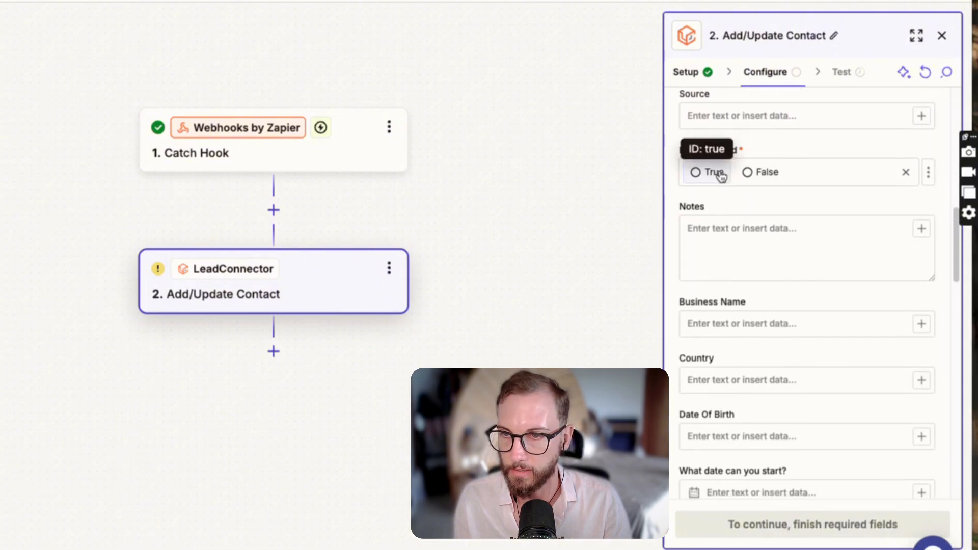
click(716, 174)
Step: Begin the Notes field with a '- Message:' label, correcting the mistyped text
click(746, 241)
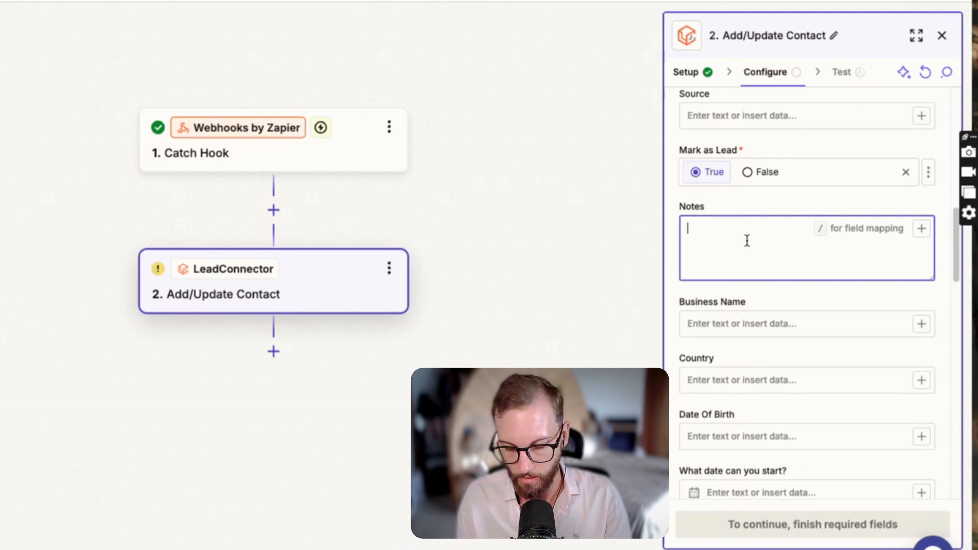
text(-)
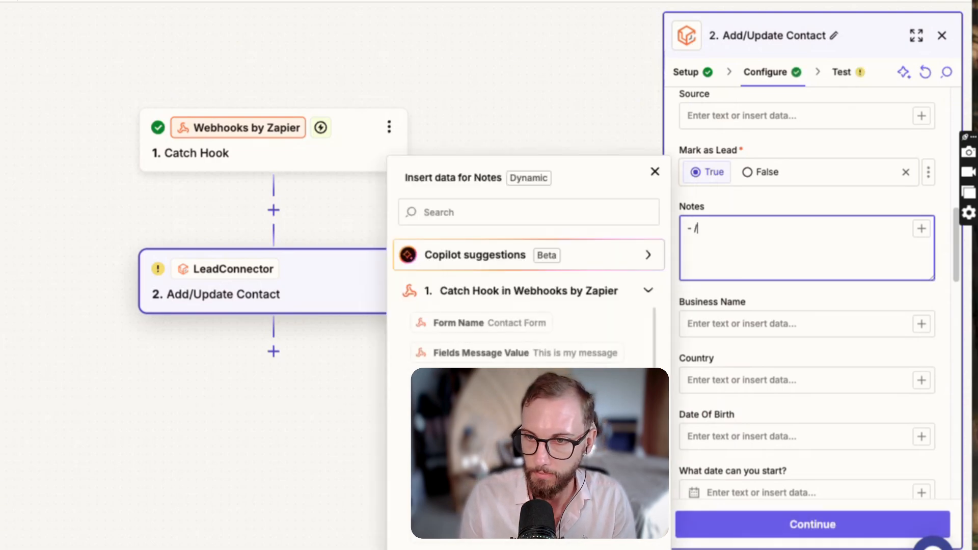
text( Time)
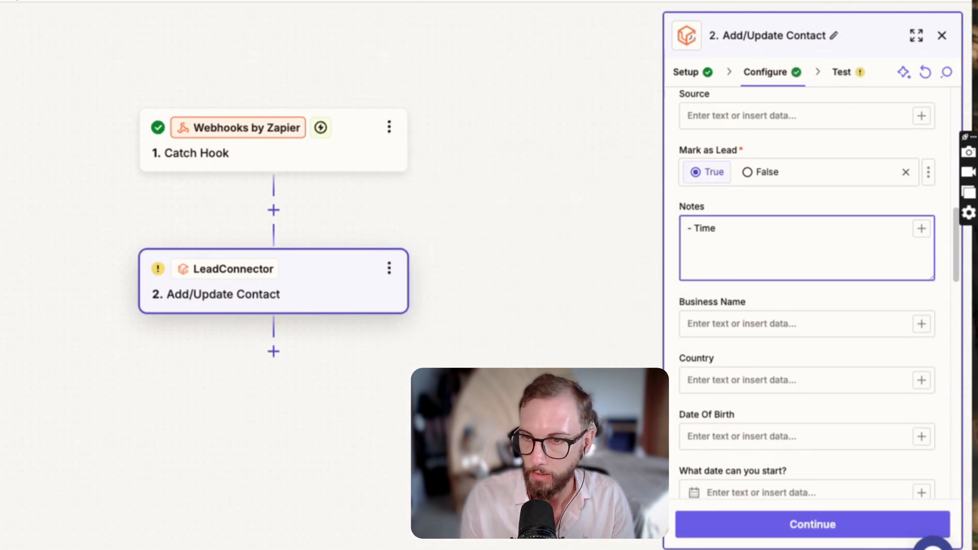
text(zone /)
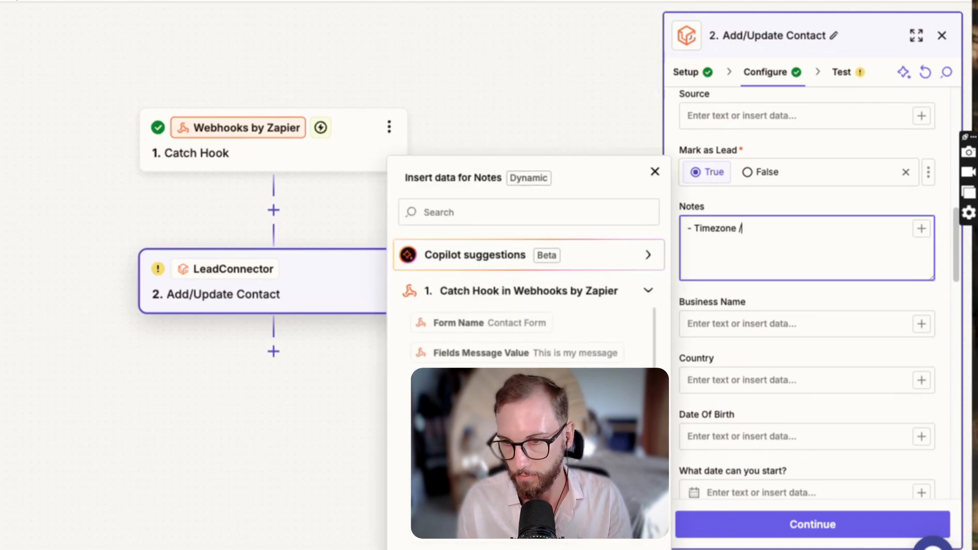
scroll(555, 329, up, 3)
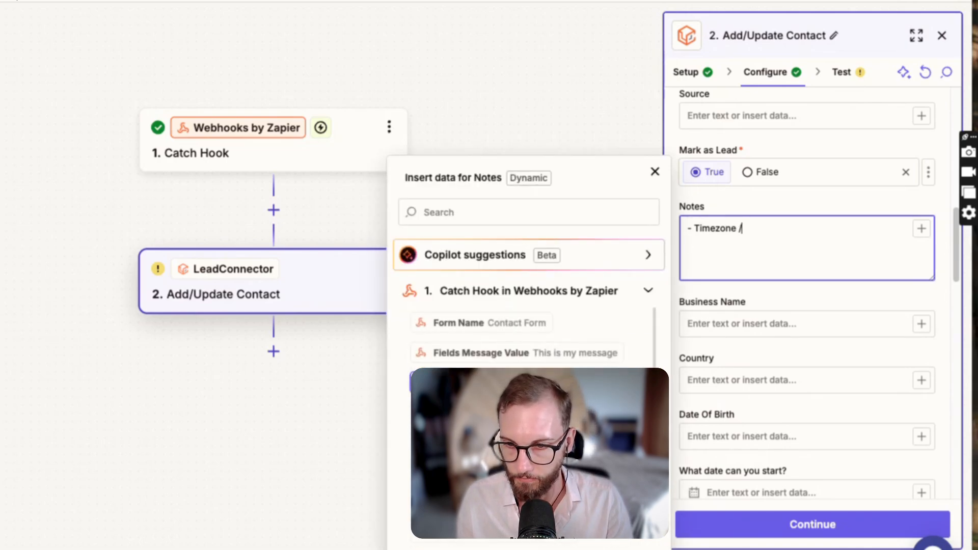
drag(694, 228, 764, 227)
text(Message:)
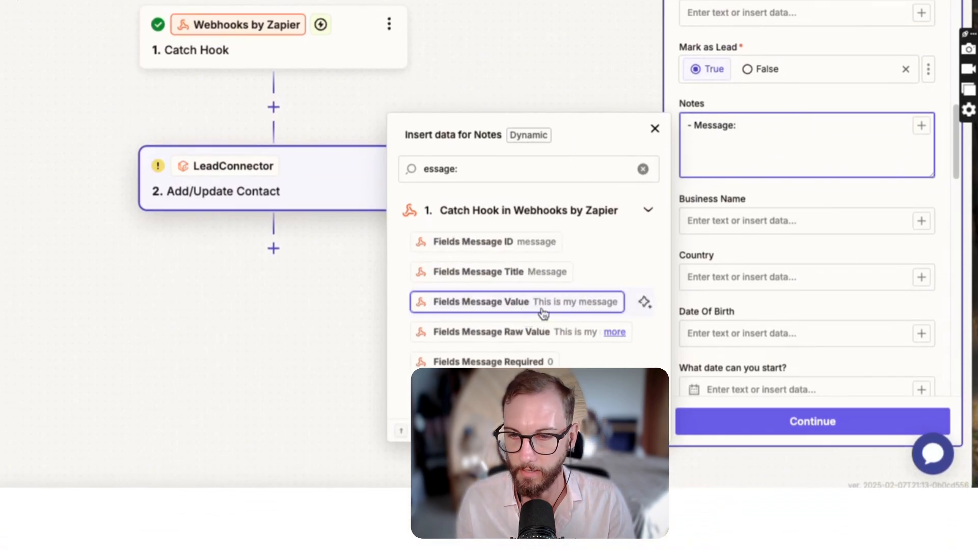
Step: Map the form's Message Value into Notes and 'What problem are you trying to solve?'
click(523, 302)
scroll(784, 174, down, 10)
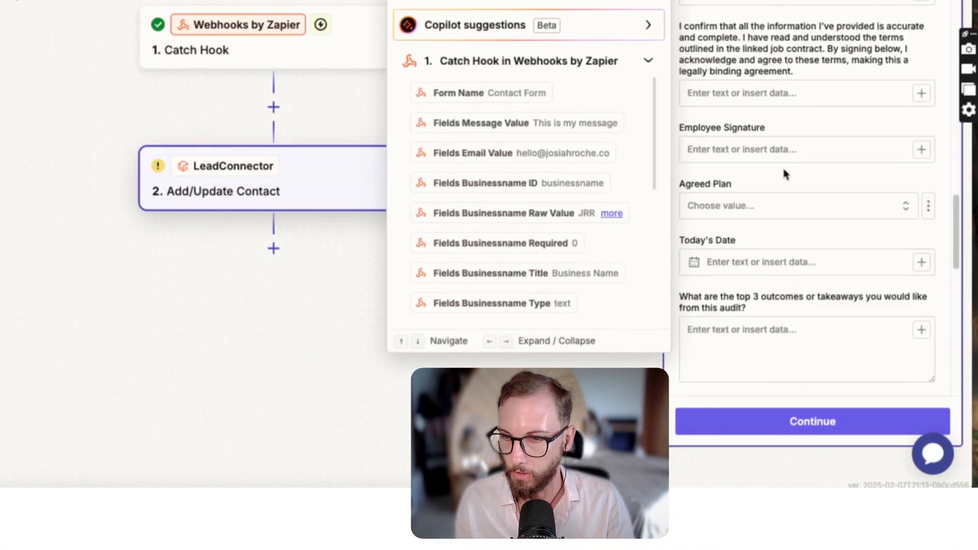
scroll(784, 174, down, 5)
scroll(734, 183, up, 5)
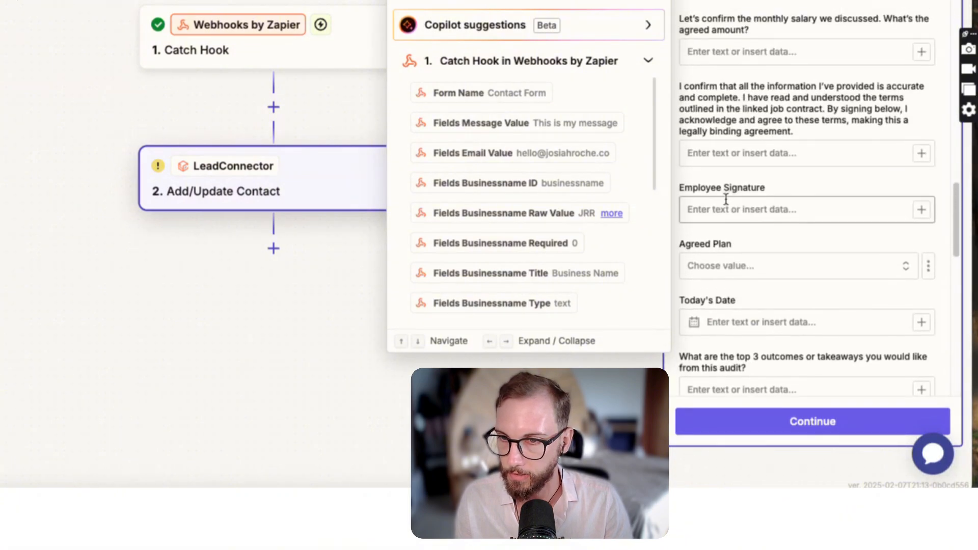
scroll(728, 191, up, 3)
scroll(727, 190, down, 5)
scroll(733, 183, down, 3)
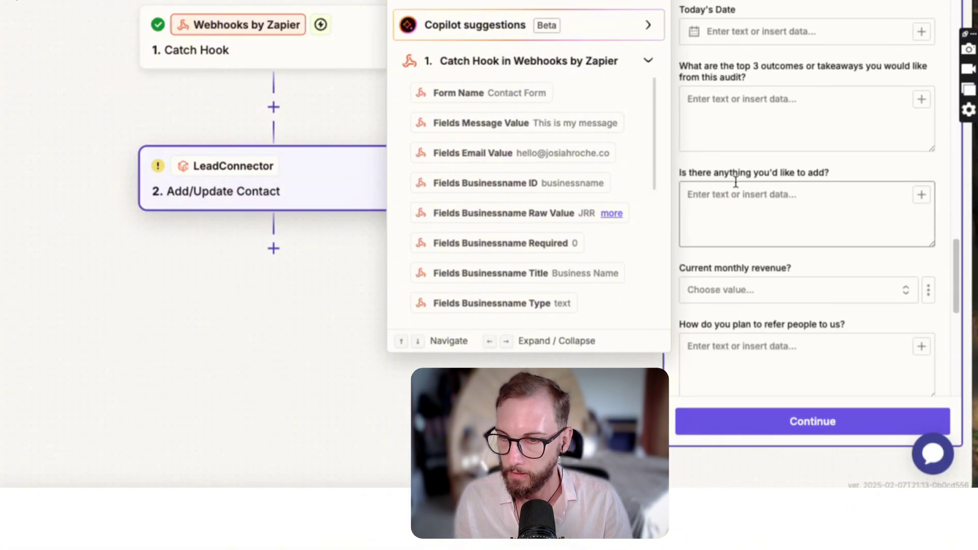
click(769, 222)
scroll(802, 121, down, 4)
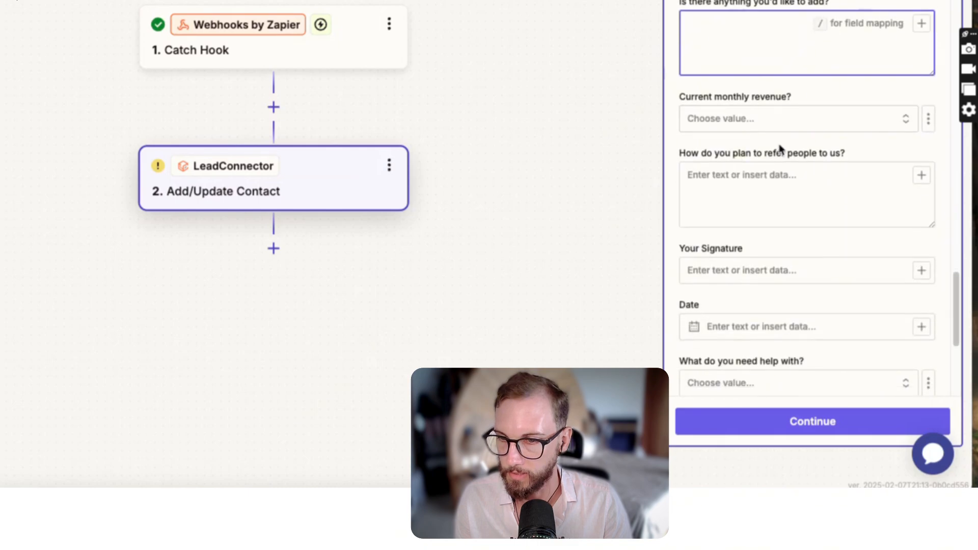
scroll(779, 123, down, 2)
scroll(764, 115, down, 3)
scroll(735, 108, down, 1)
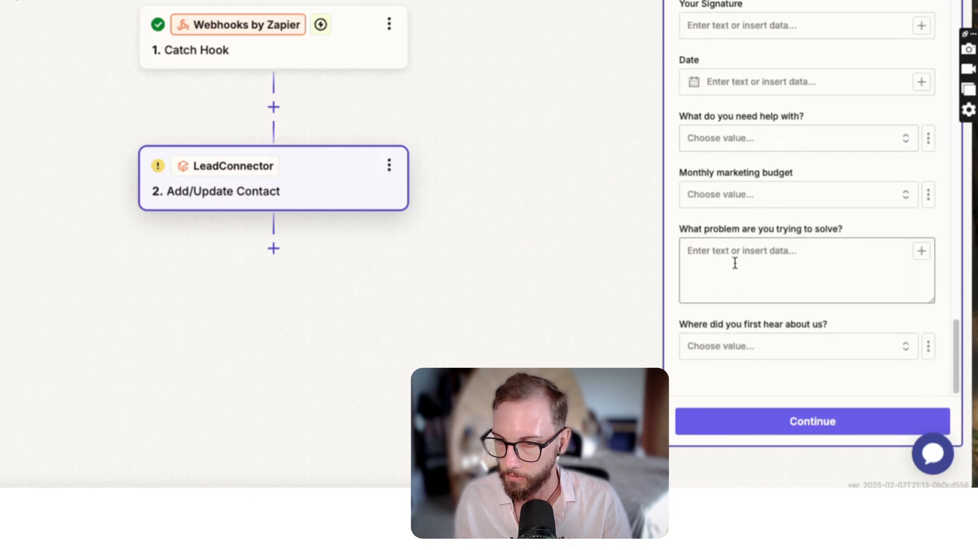
click(793, 260)
text(/)
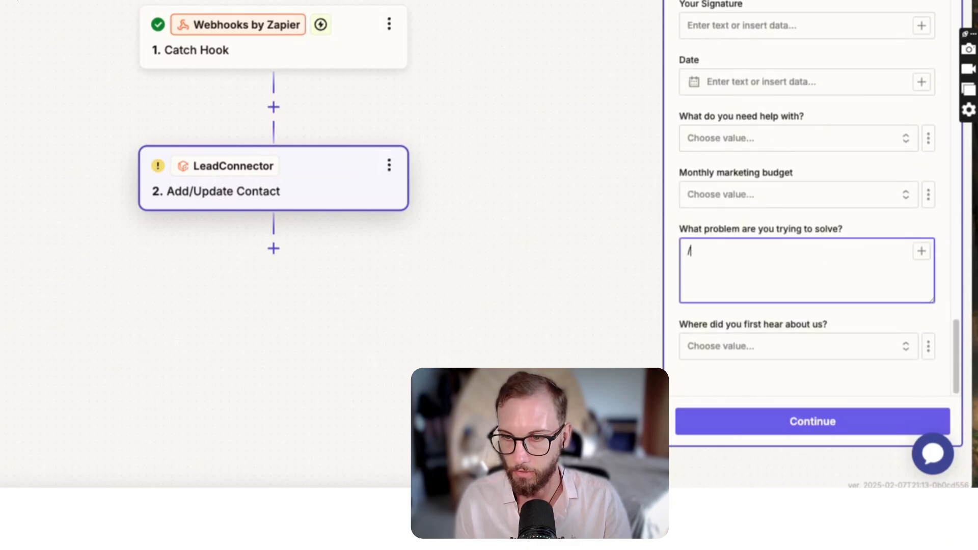
key(BackSpace)
text(/)
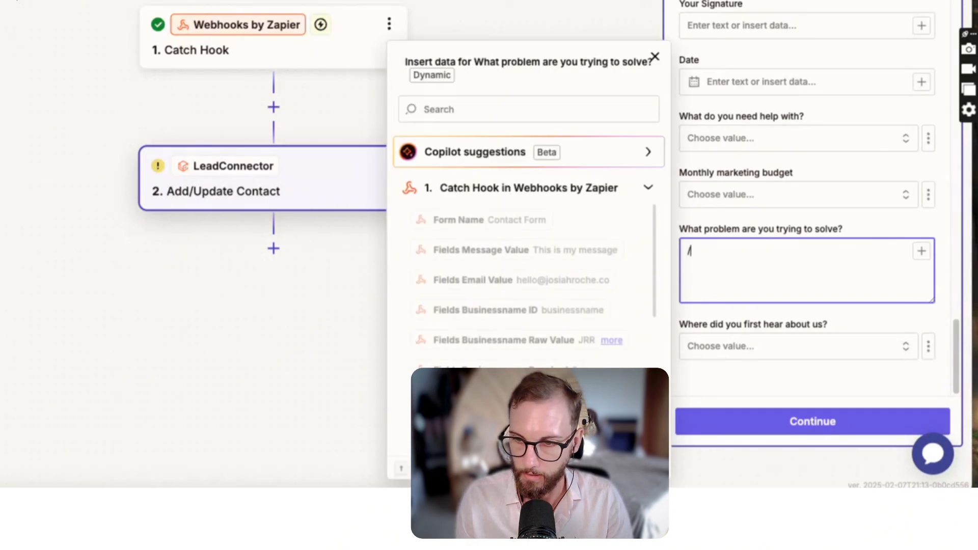
click(527, 257)
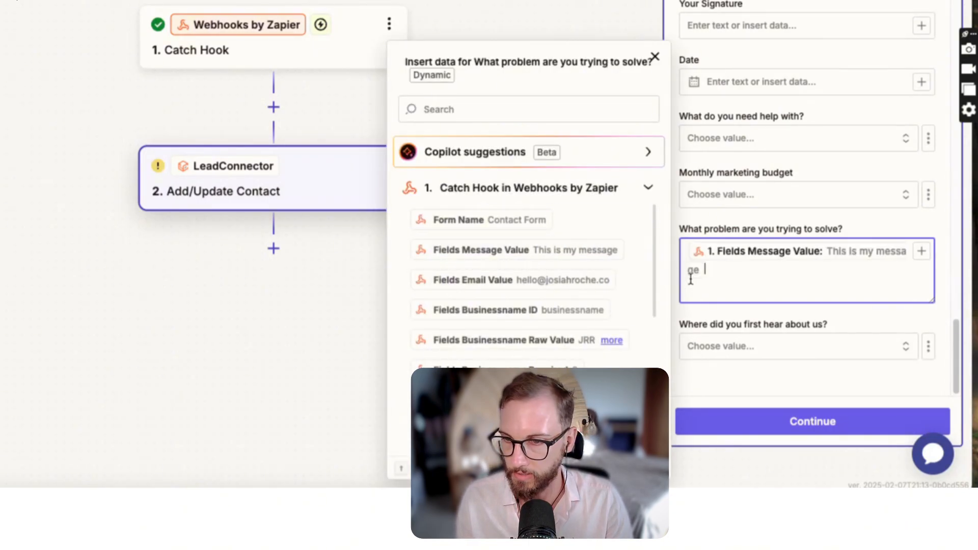
scroll(819, 191, up, 1)
scroll(764, 321, down, 1)
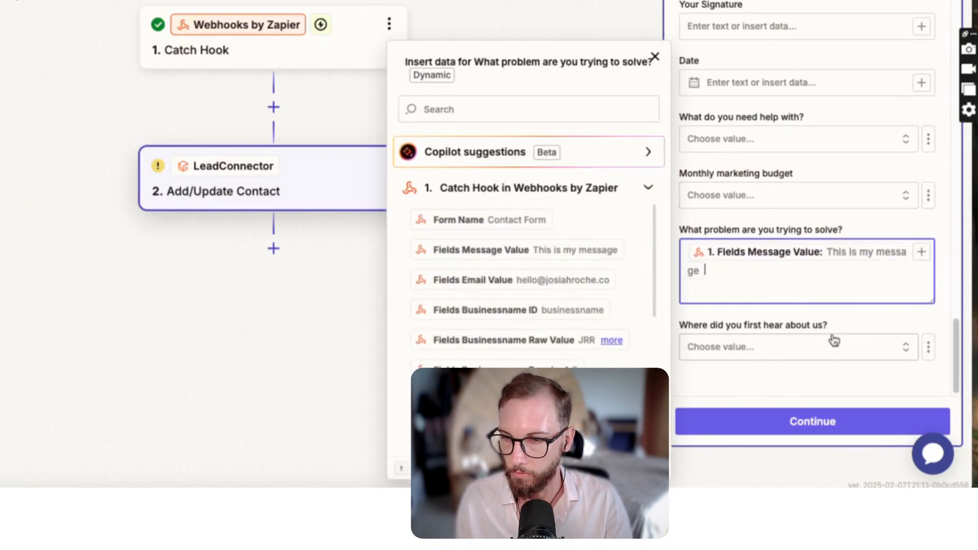
scroll(800, 275, up, 2)
scroll(800, 276, up, 3)
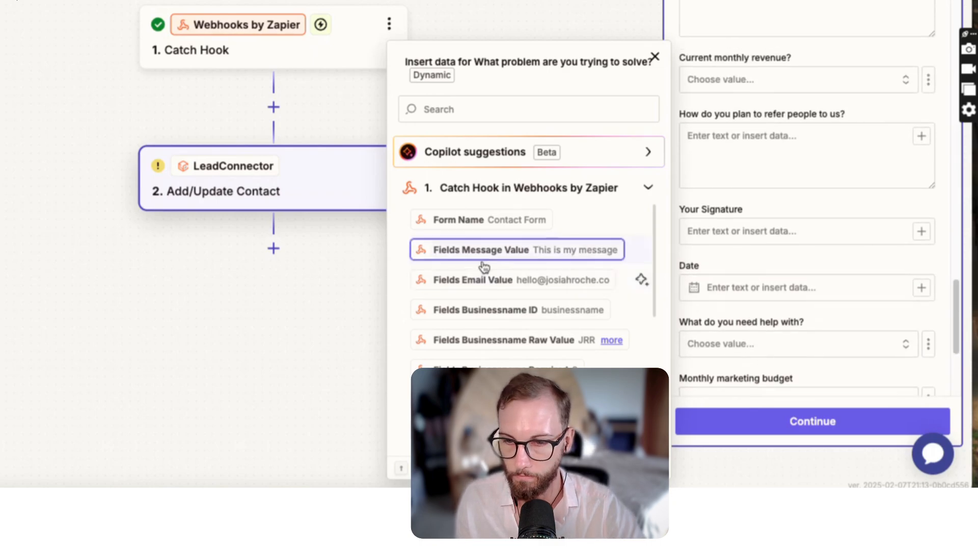
scroll(799, 266, up, 3)
scroll(799, 266, up, 3)
scroll(764, 191, up, 2)
scroll(749, 199, up, 2)
scroll(745, 210, up, 2)
scroll(746, 211, up, 3)
scroll(746, 207, up, 3)
scroll(746, 203, up, 3)
scroll(747, 194, up, 3)
scroll(747, 195, up, 4)
scroll(752, 229, up, 3)
scroll(755, 244, up, 3)
scroll(756, 250, up, 3)
Step: Continue to the LeadConnector contact step's test preview
click(812, 422)
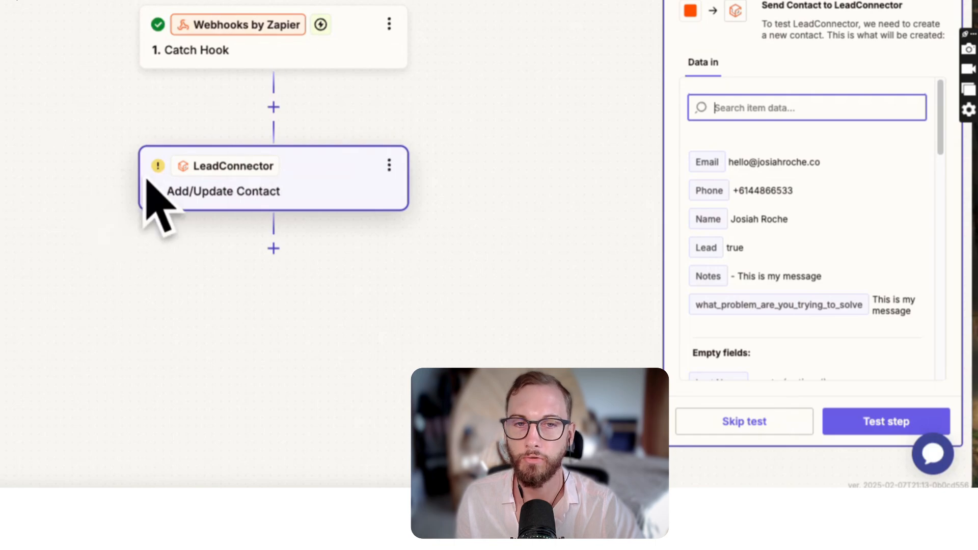
Step: Test the step and confirm 'A Contact was sent to LeadConnector'
click(872, 425)
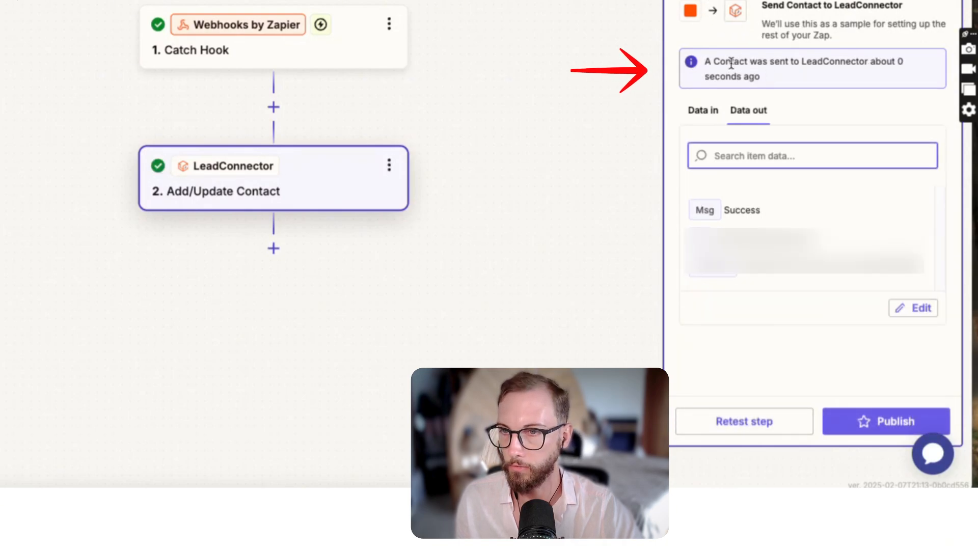
drag(731, 63, 888, 67)
click(890, 70)
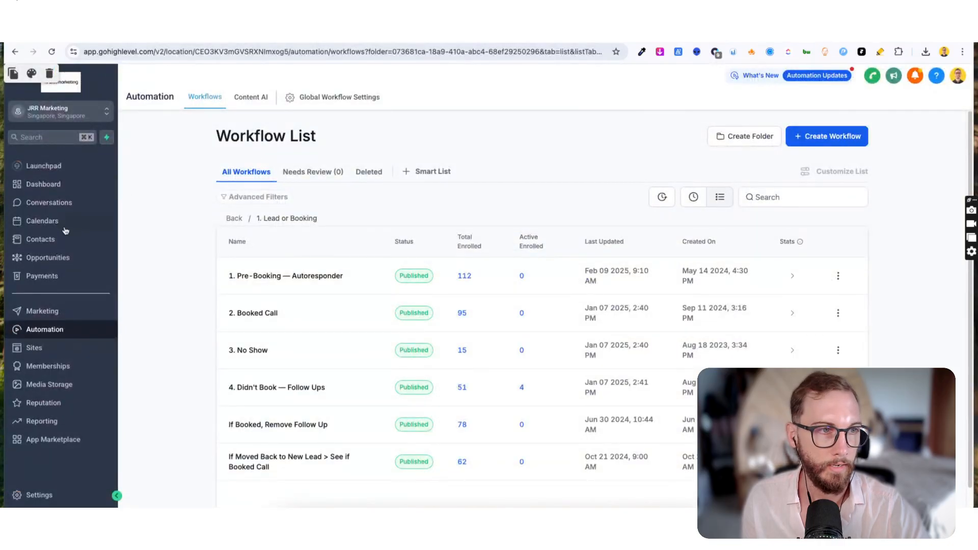
Step: Search GoHighLevel Contacts for the test contact, view its record, then return to Zapier
click(43, 243)
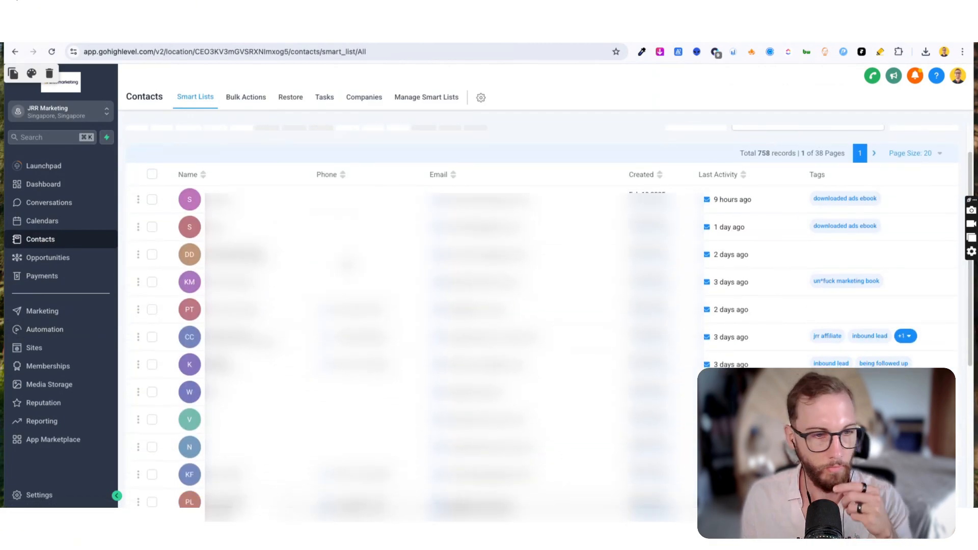
click(808, 166)
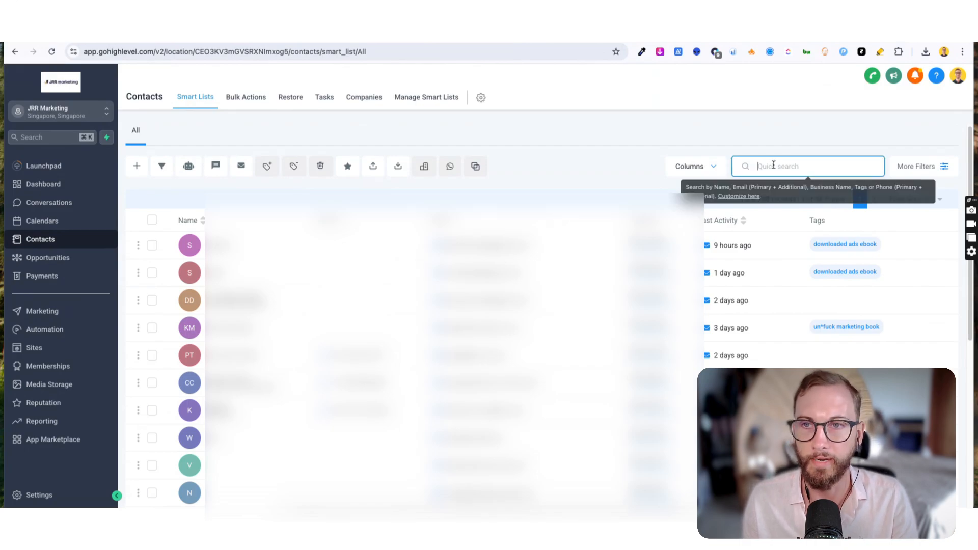
text(Josiah)
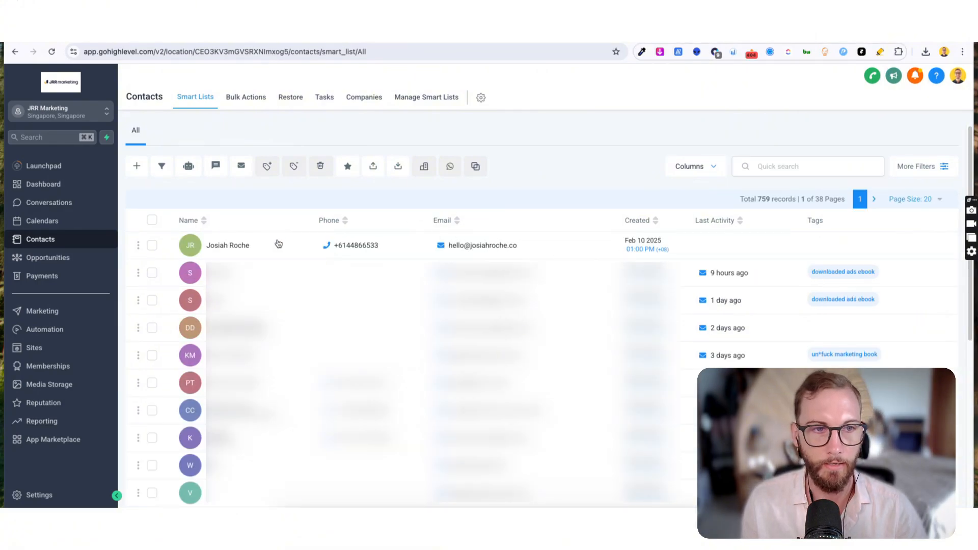
click(228, 245)
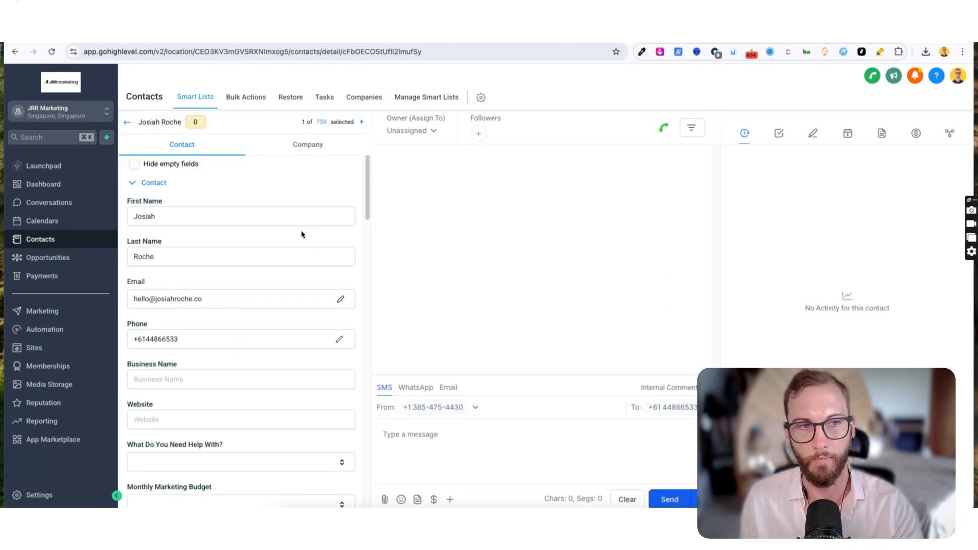
key(ctrl+Tab)
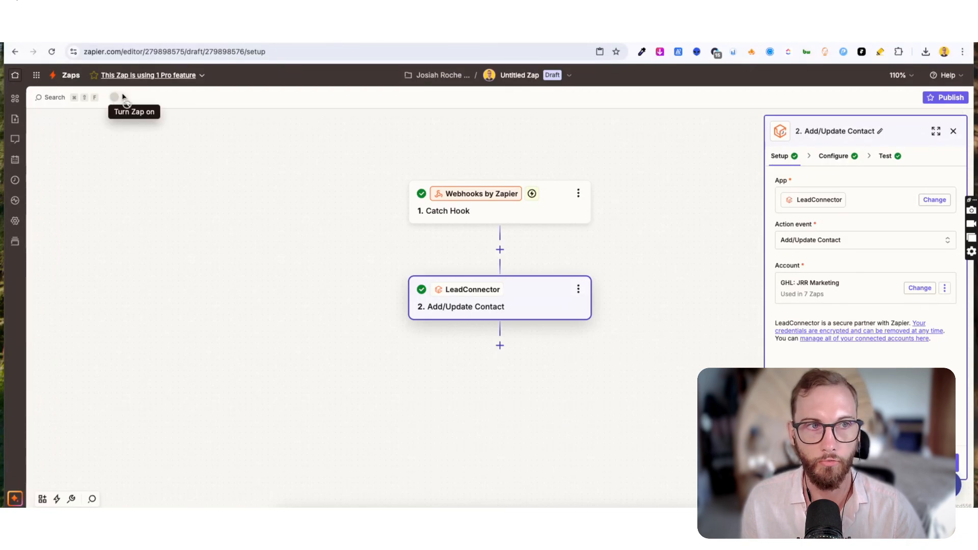
Step: Switch to the live WordPress site and focus the contact form's Full Name field
key(ctrl+Tab)
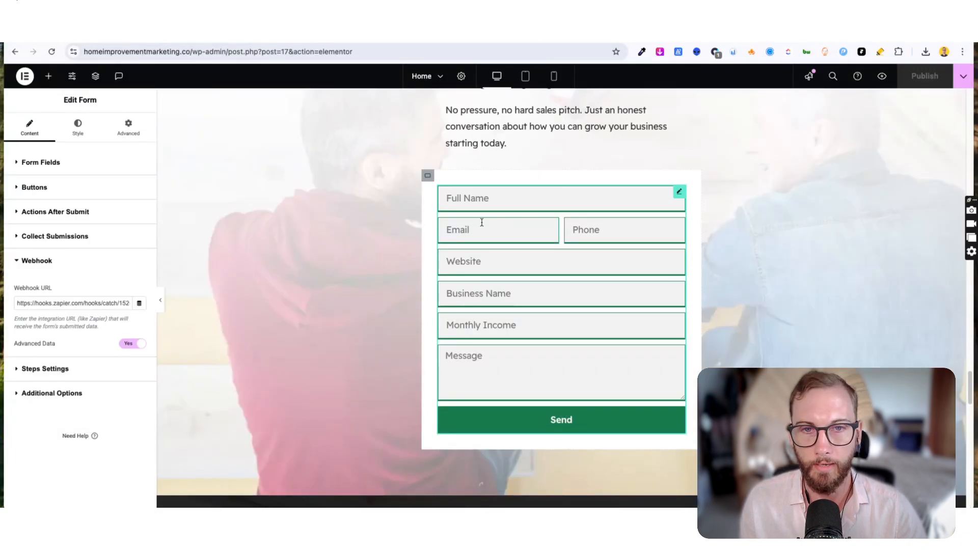
key(ctrl+Tab)
scroll(474, 214, down, 2)
scroll(473, 214, up, 2)
click(413, 212)
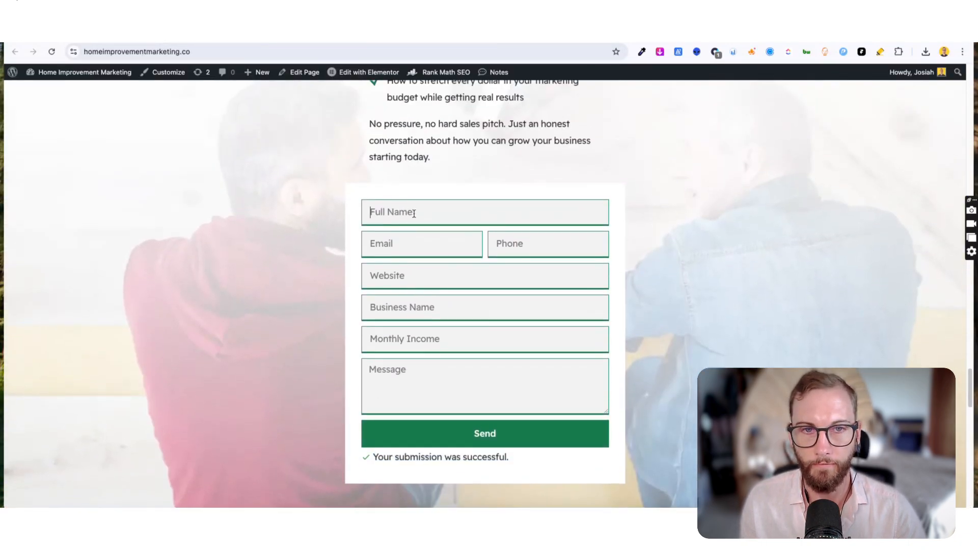